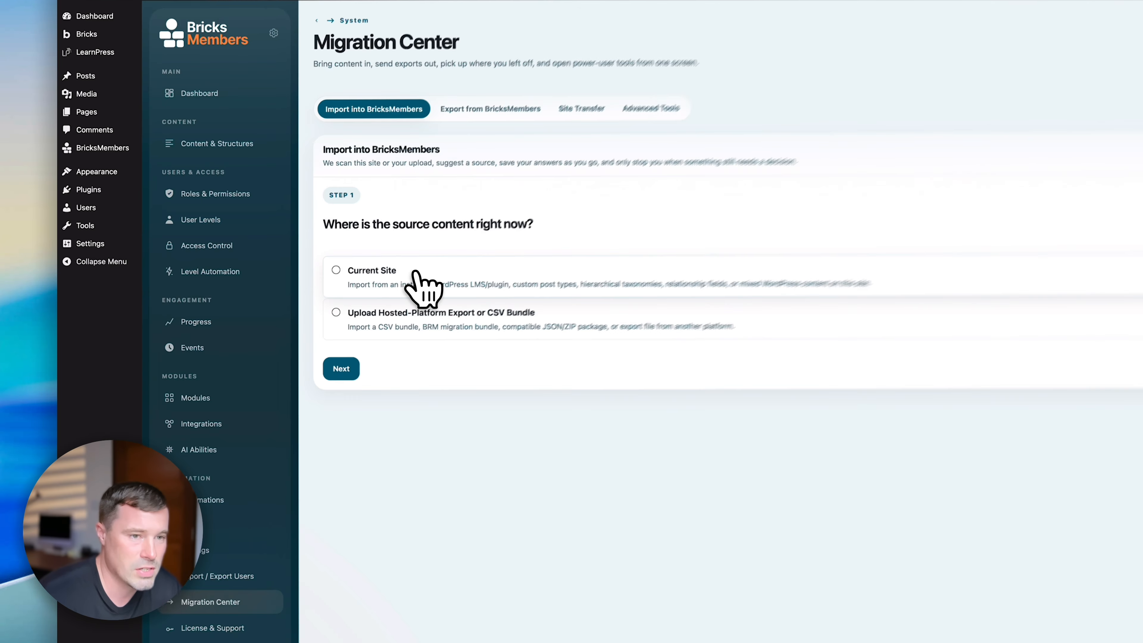
Try the hosted-platform export import route in the Migration Center, and start over by discarding its saved draft
left_click(482, 280)
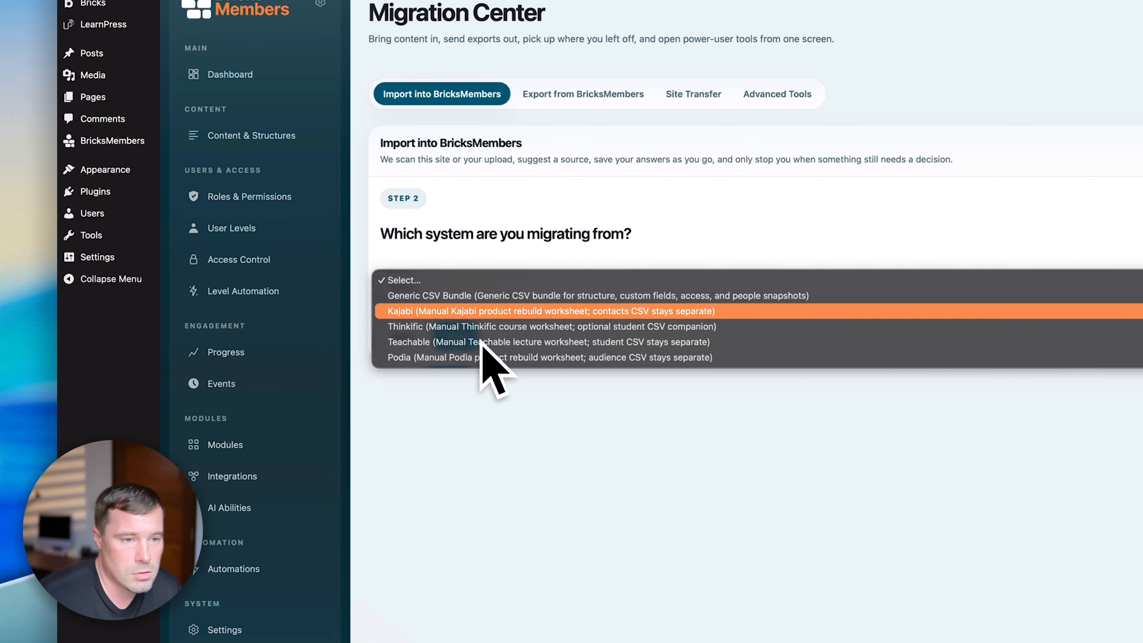
left_click(448, 312)
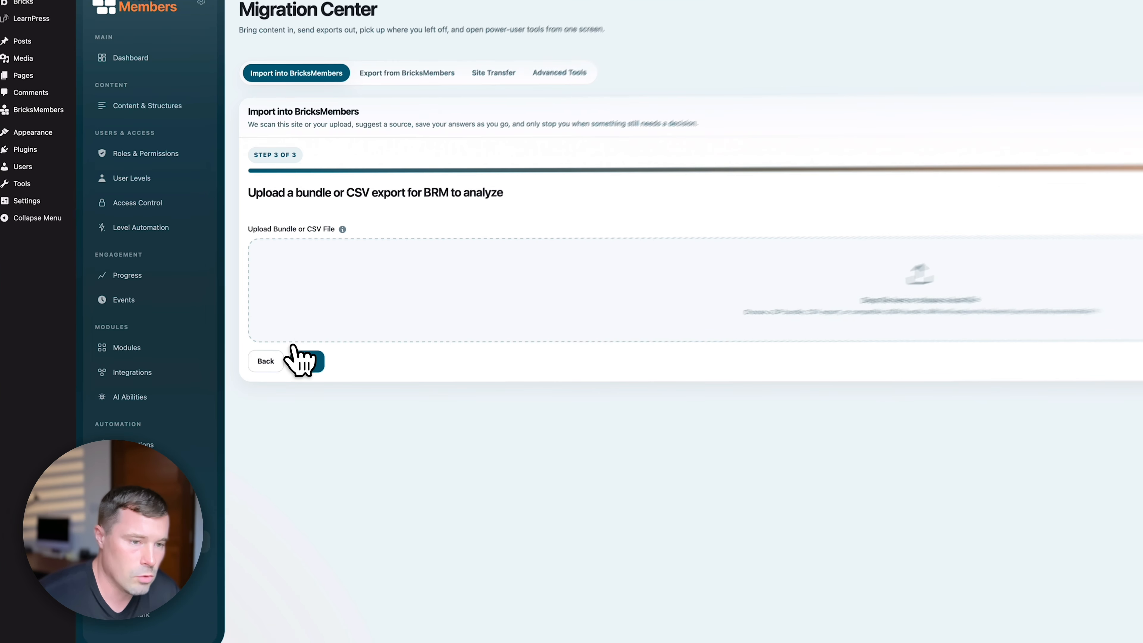
left_click(230, 321)
left_click(229, 264)
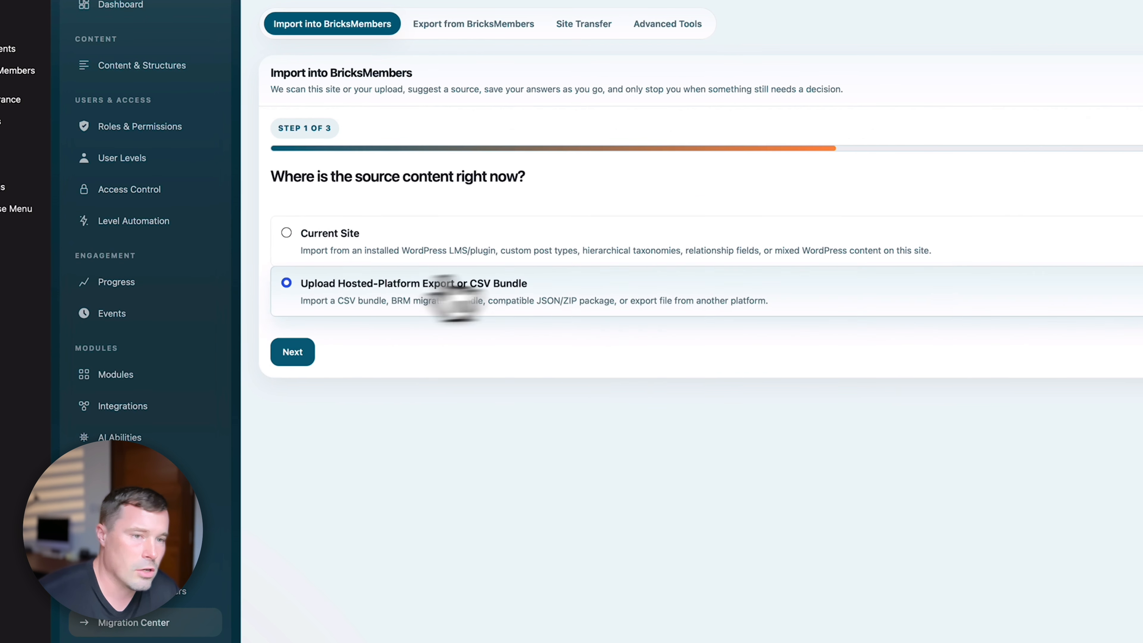
left_click(1057, 214)
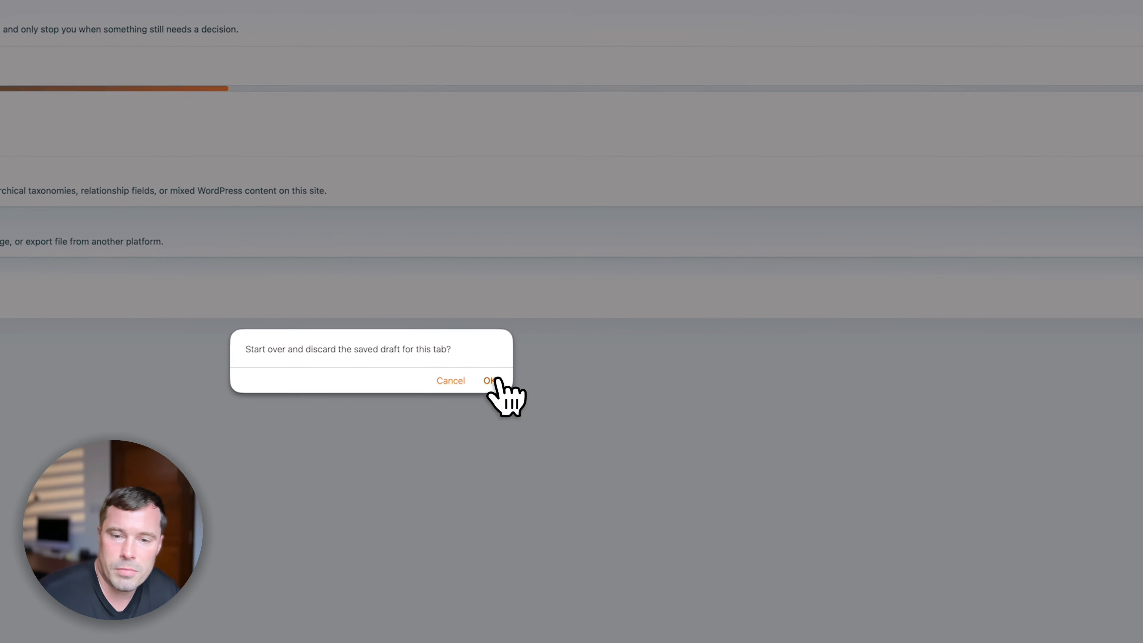
left_click(492, 381)
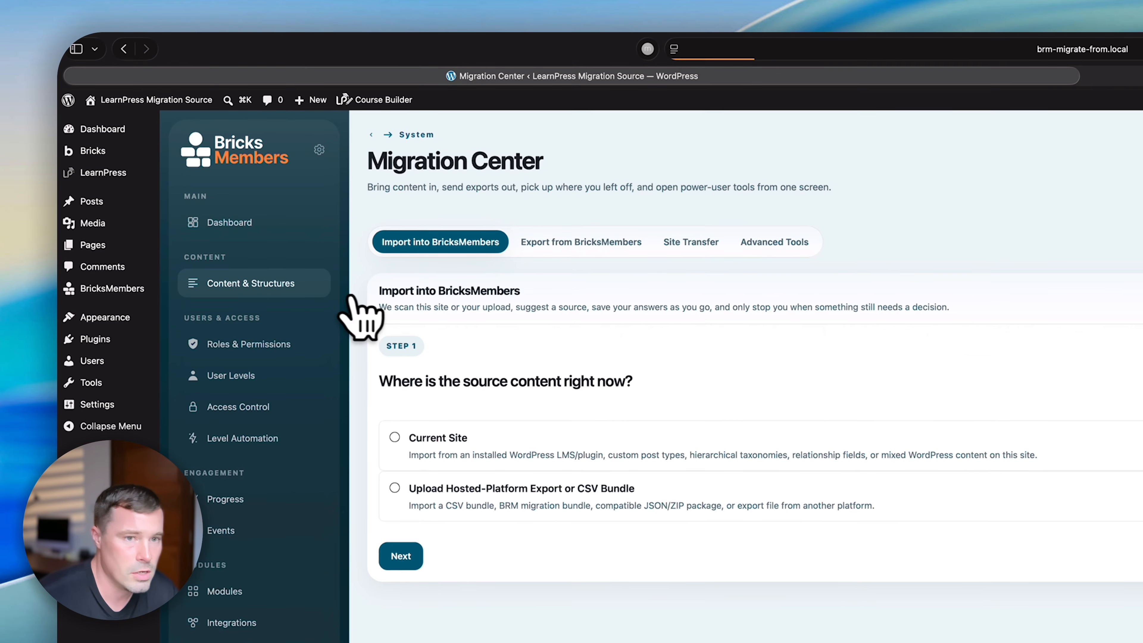
Start a new structure under Content & Structures and set its number of levels to 3
left_click(189, 158)
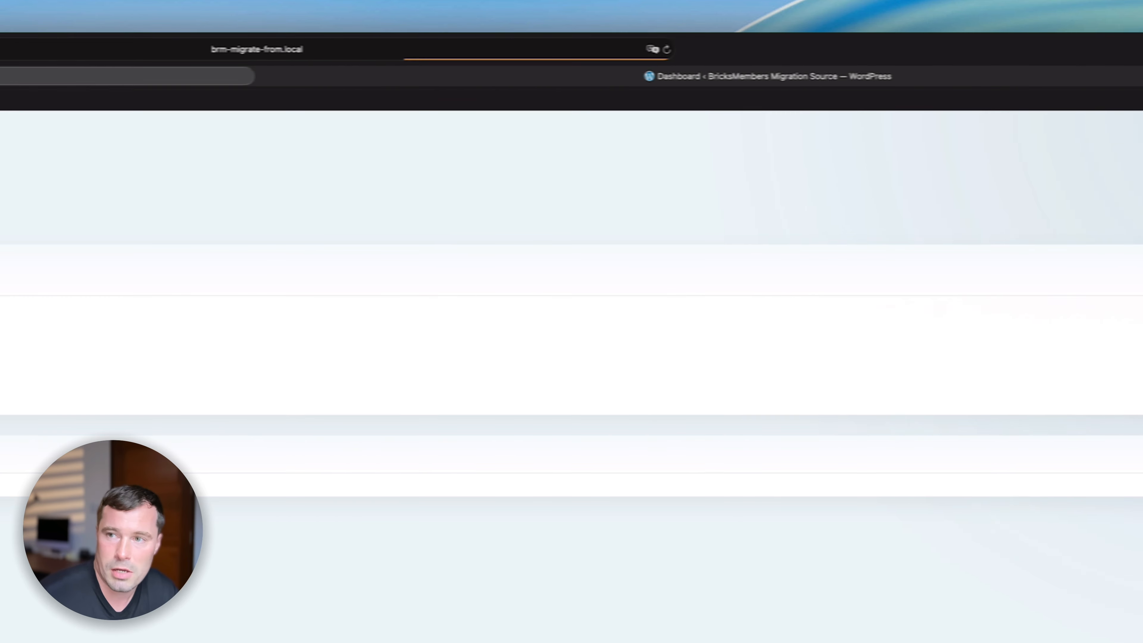
left_click(1031, 140)
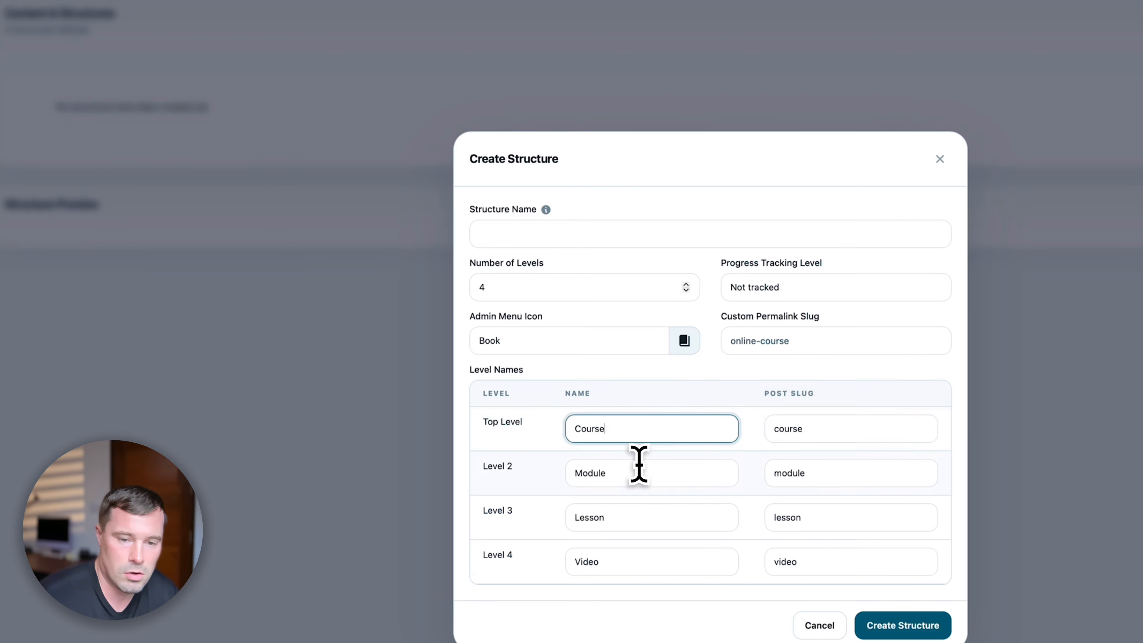
left_click(646, 521)
left_click(640, 563)
left_click(686, 291)
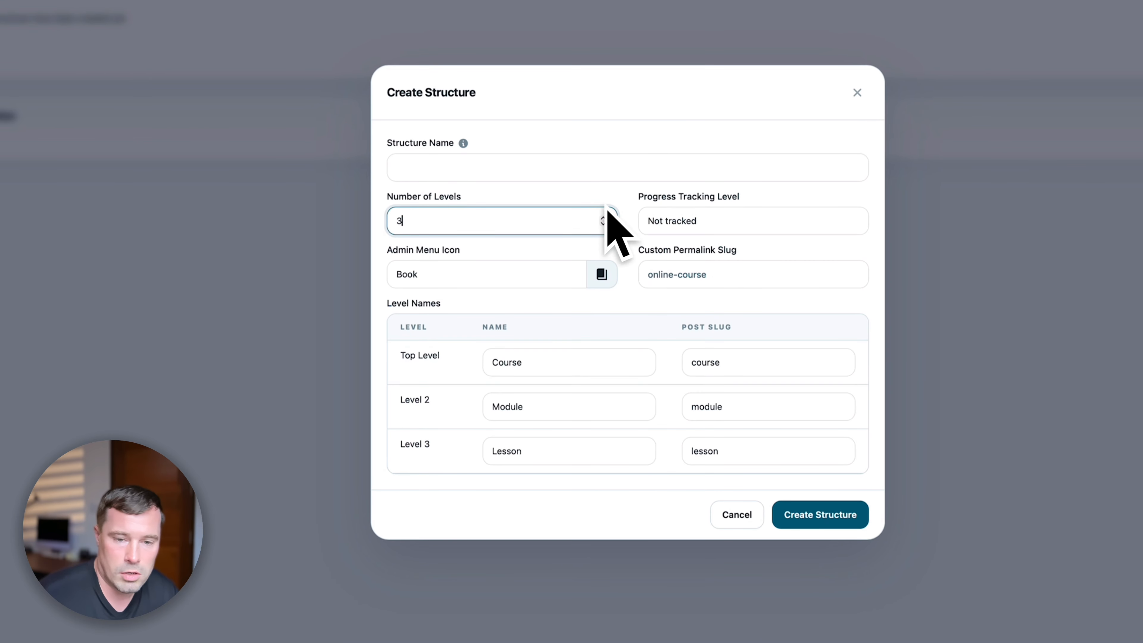
Go through the three level names of the new structure, and lower its number of levels to 1
left_click(554, 366)
left_click(582, 407)
left_click(601, 448)
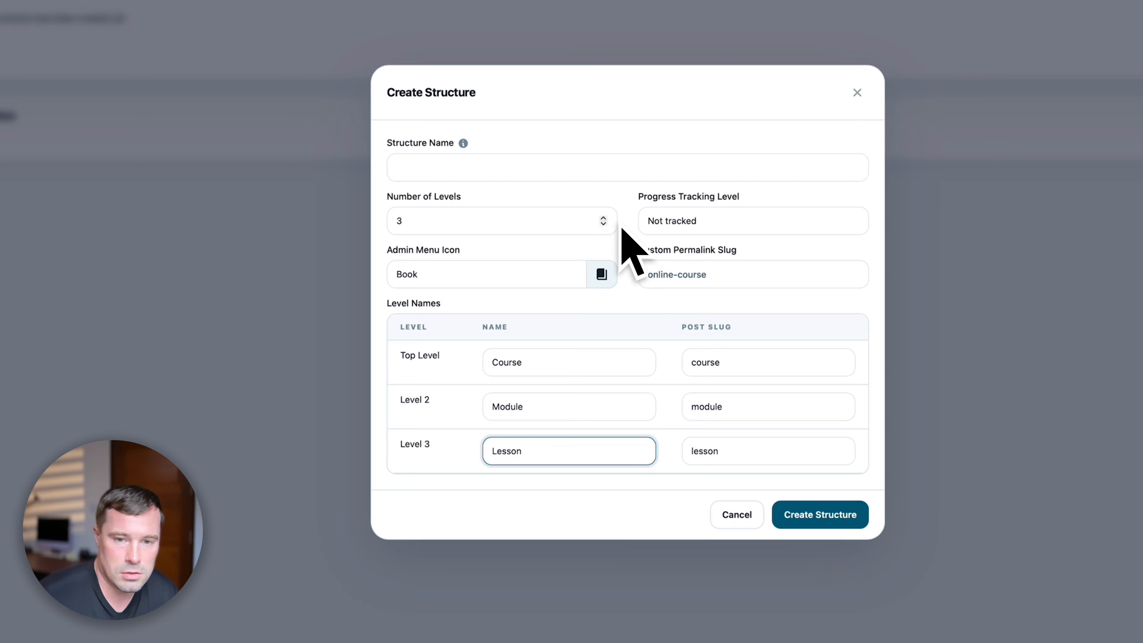
left_click(606, 226)
left_click(606, 246)
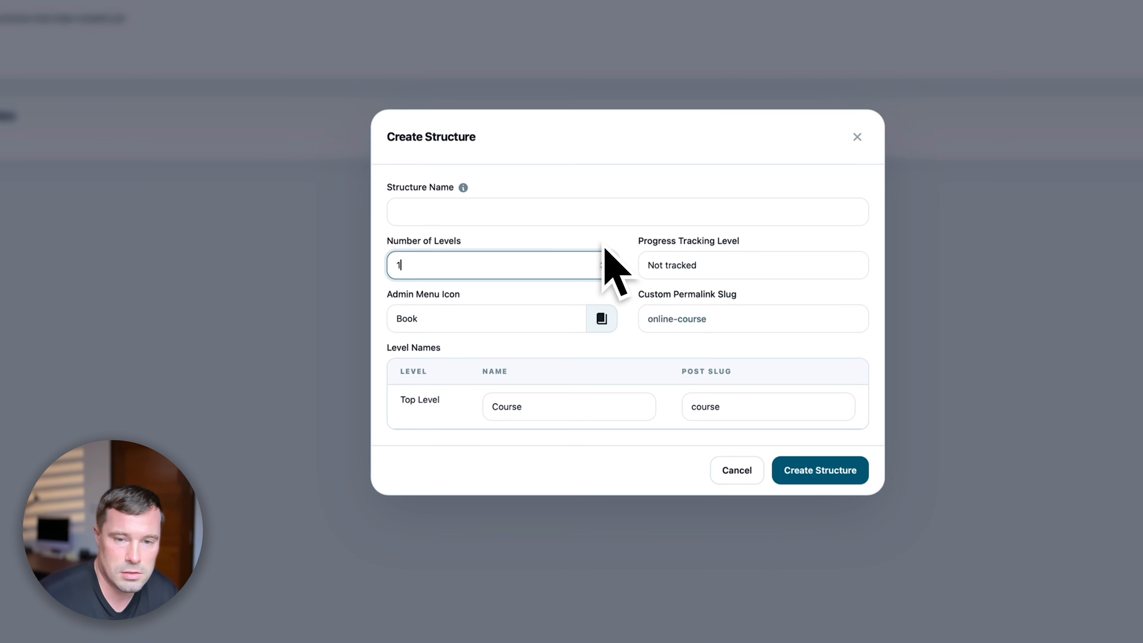
Raise the new structure's number of levels to 6, look over the level names, and close the form without creating it
left_click(603, 262)
left_click(603, 240)
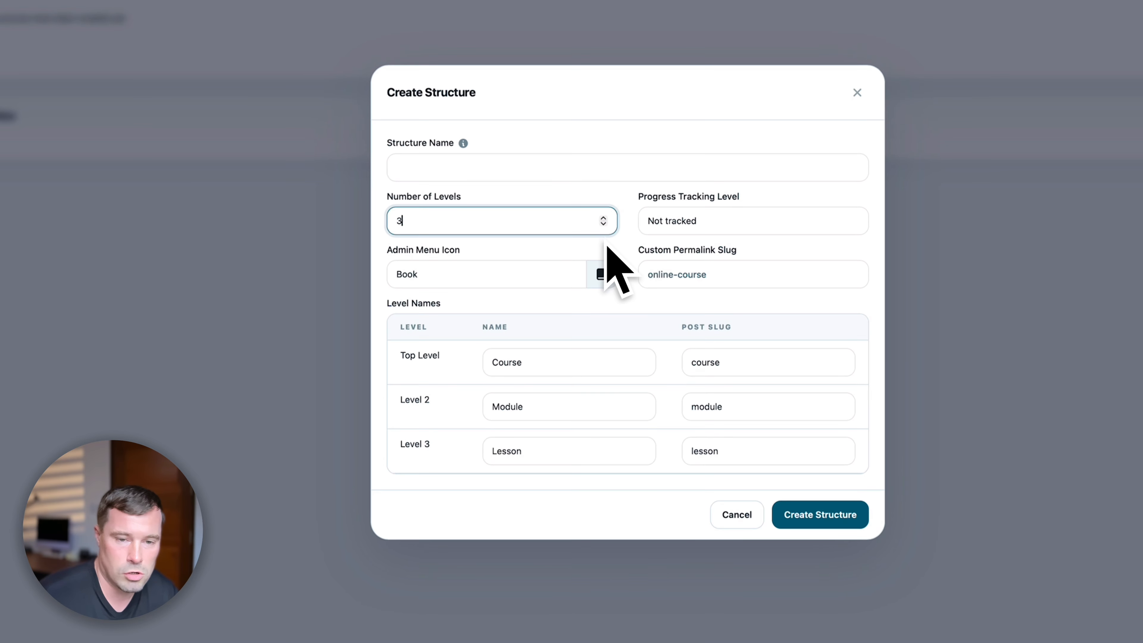
left_click(604, 221)
left_click(605, 197)
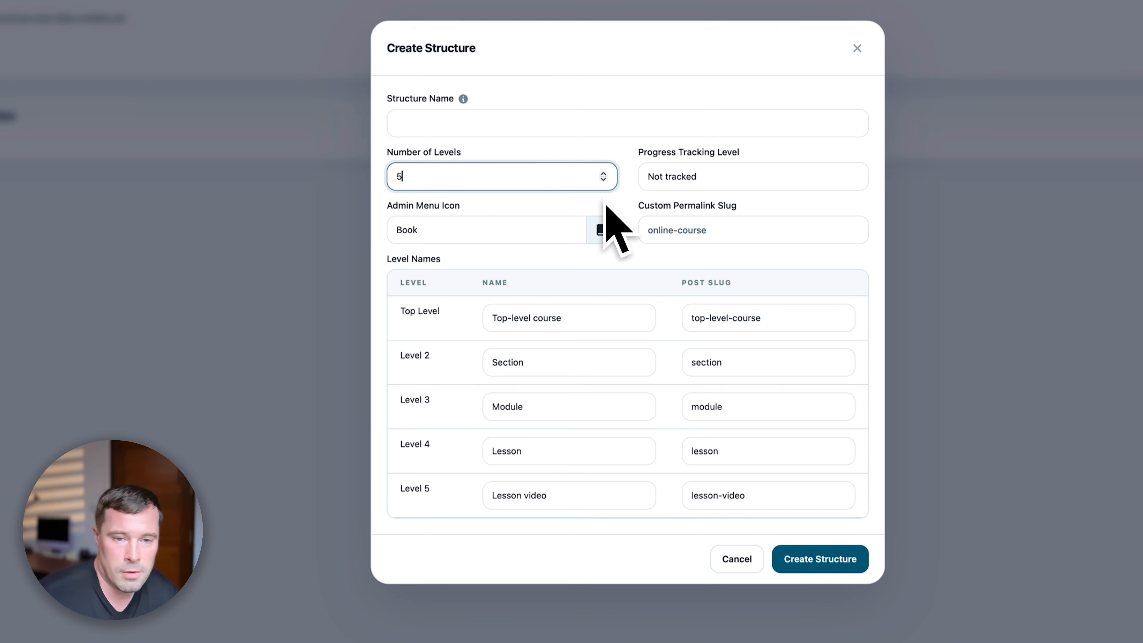
left_click(603, 172)
scroll(565, 465, "down", 2)
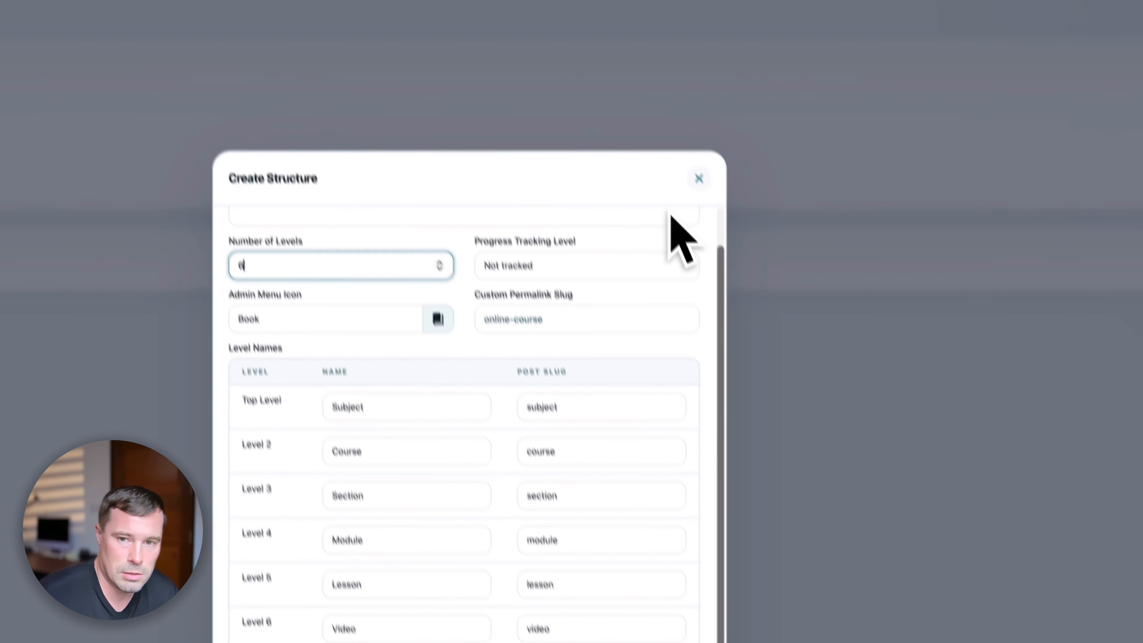
left_click(699, 178)
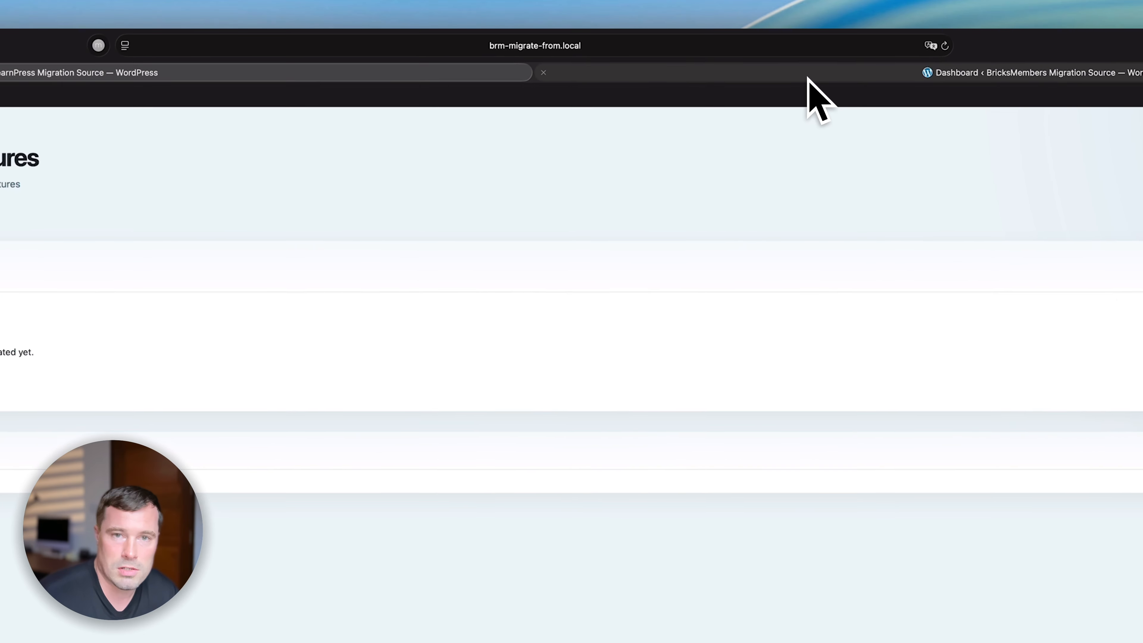
View the BricksMembers Migration Workshop hierarchy on the other site, and return to the previous page
left_click(808, 75)
left_click(43, 319)
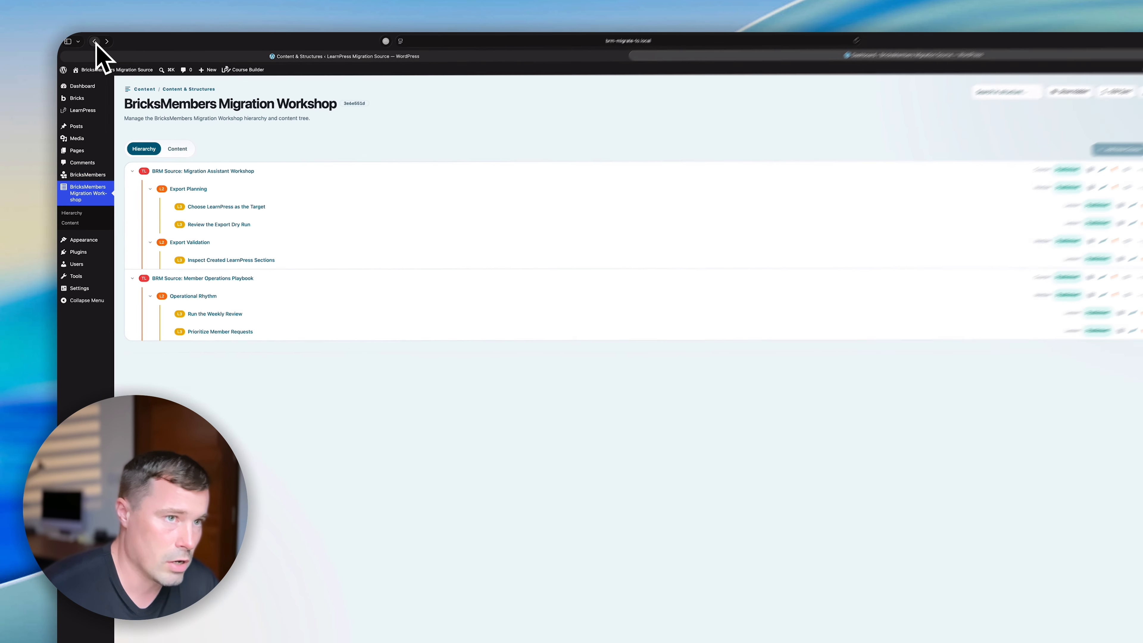
left_click(94, 41)
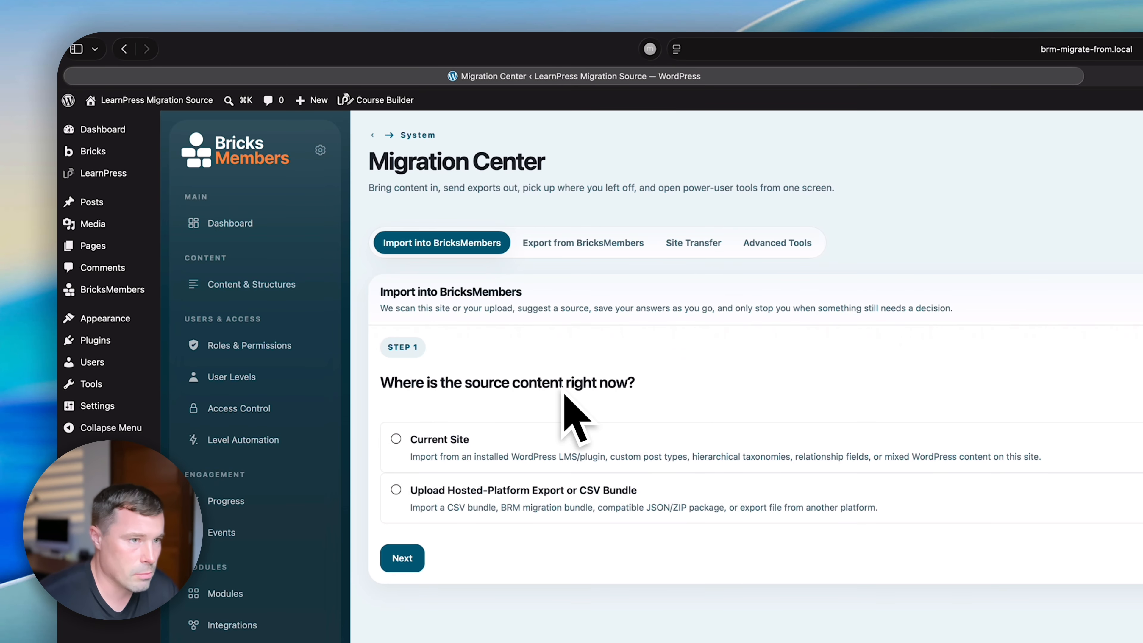
Examine the LearnPress courses and lessons in a separate browser tab, and return to the Migration Center
right_click(146, 172)
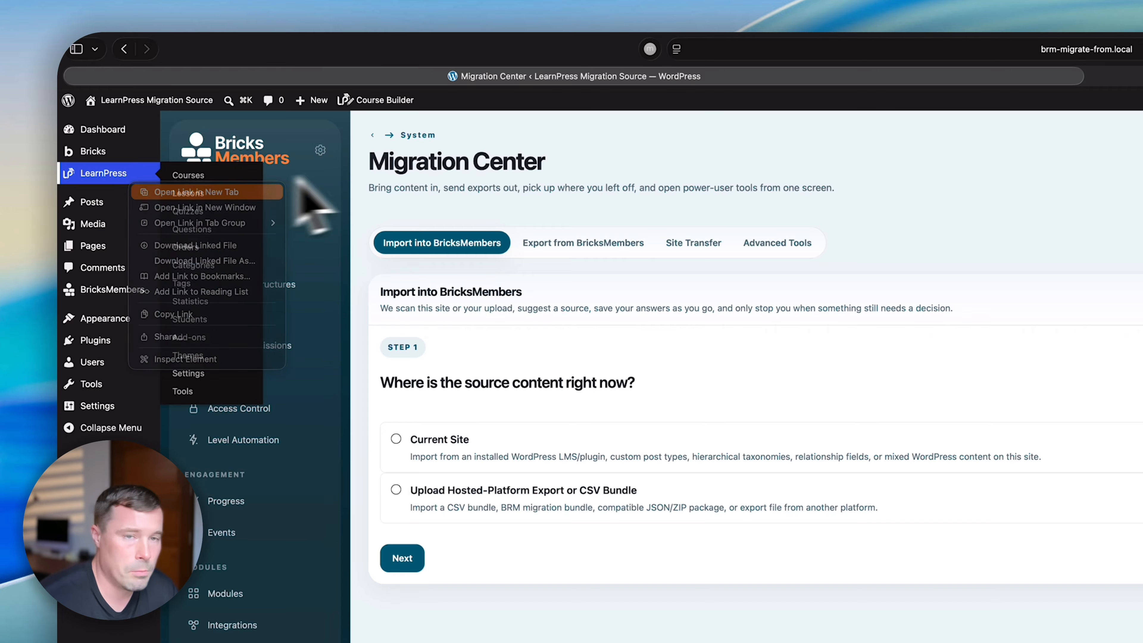
left_click(193, 188)
left_click(841, 76)
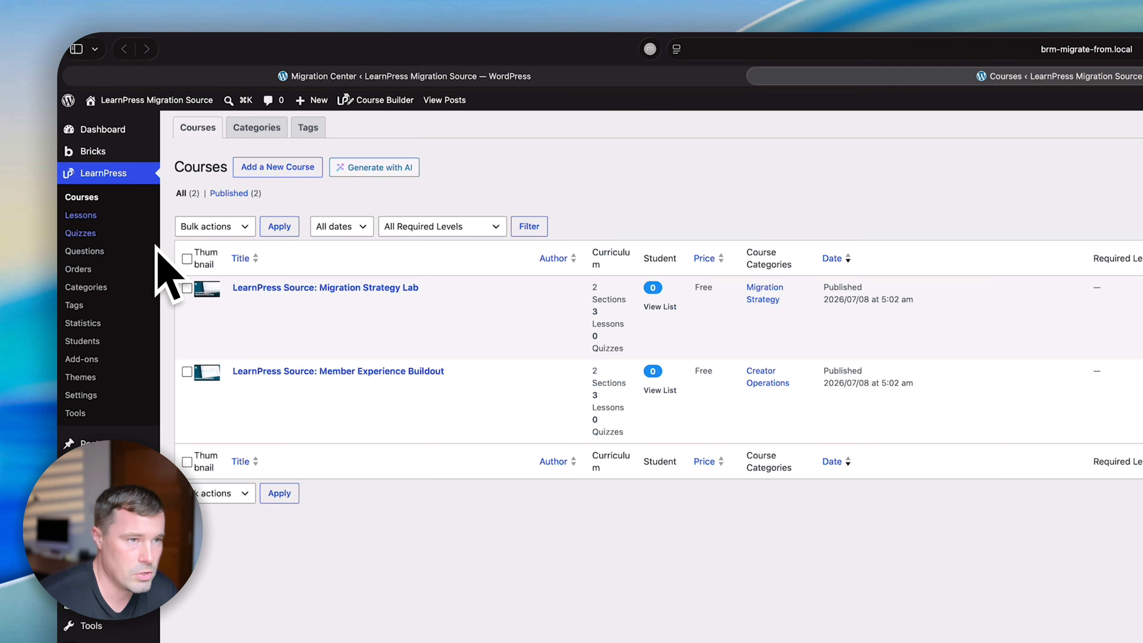
left_click(88, 215)
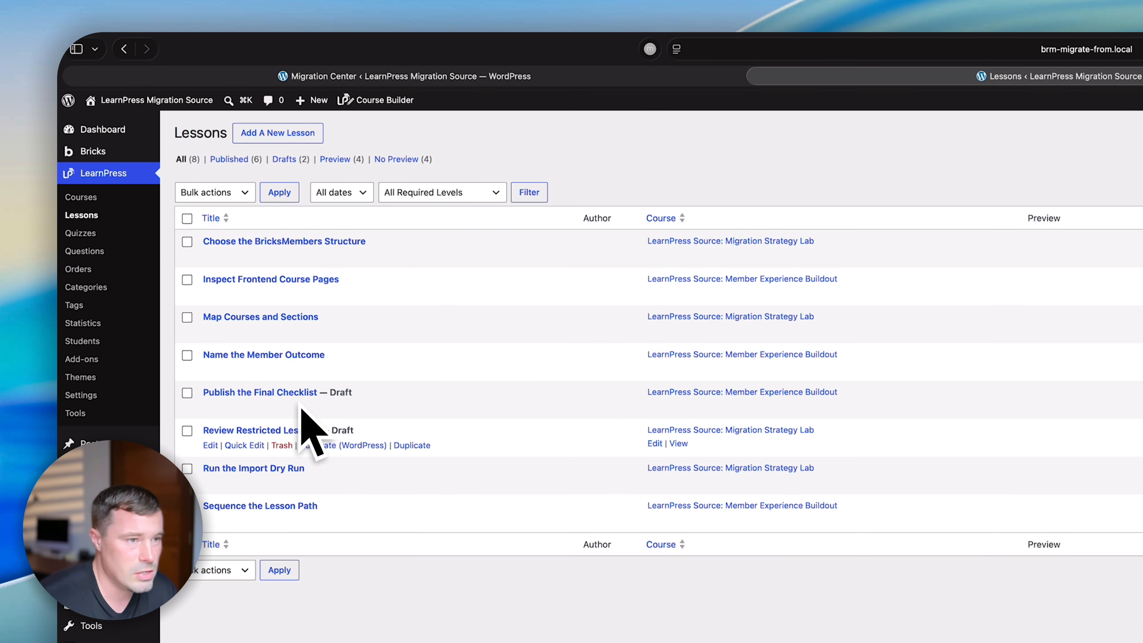
left_click(459, 76)
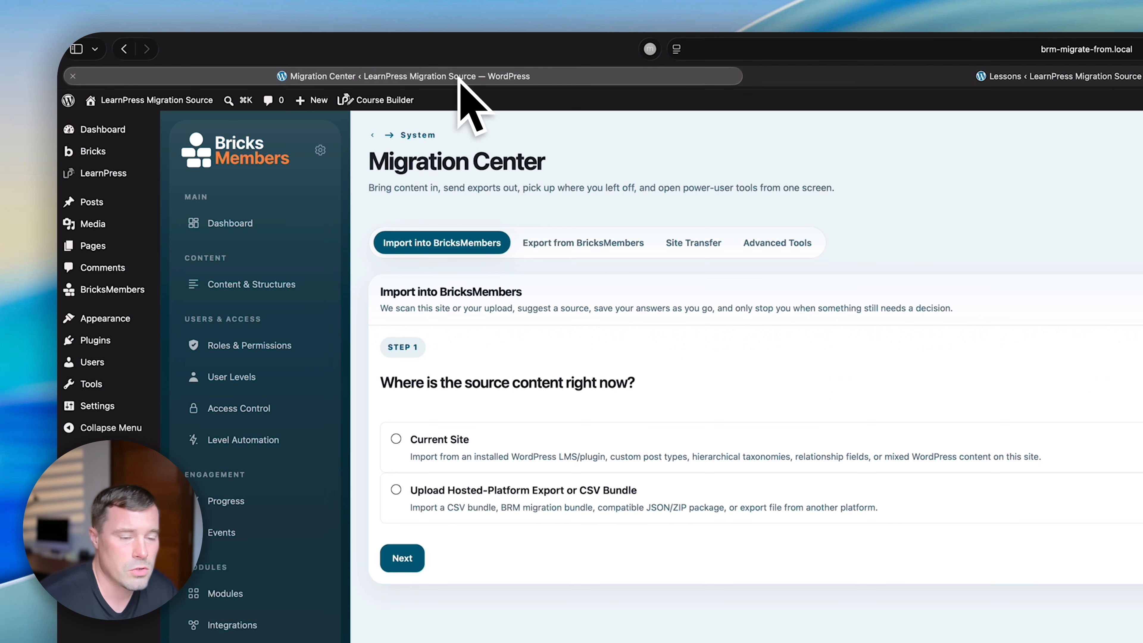
Choose Current Site as the import source and look through the other systems offered for migration
left_click(418, 351)
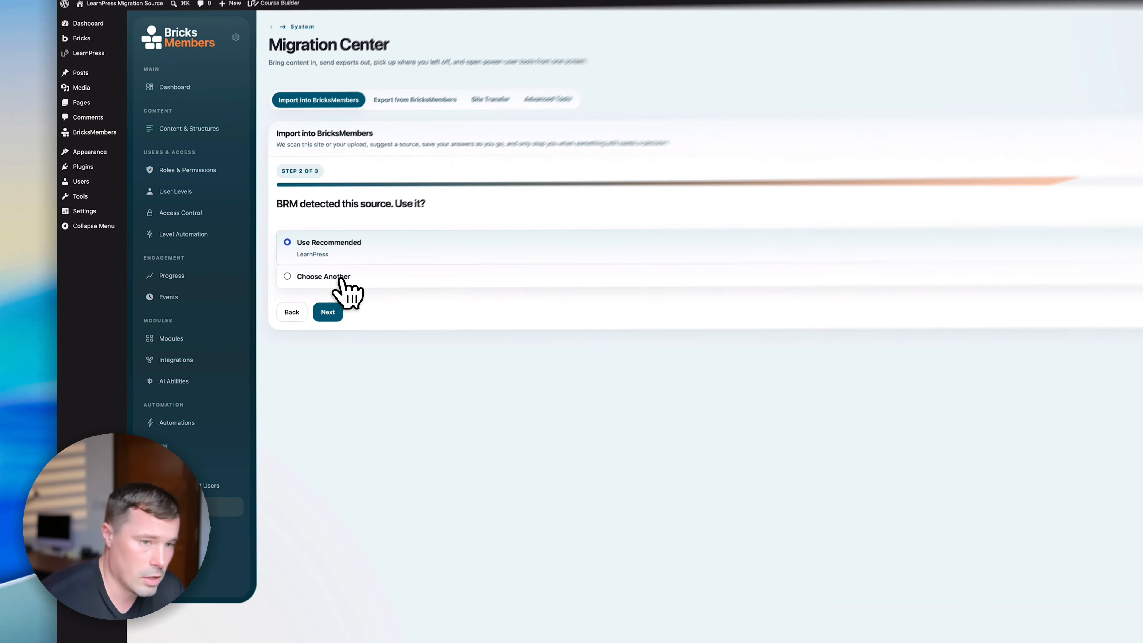
left_click(256, 293)
left_click(261, 241)
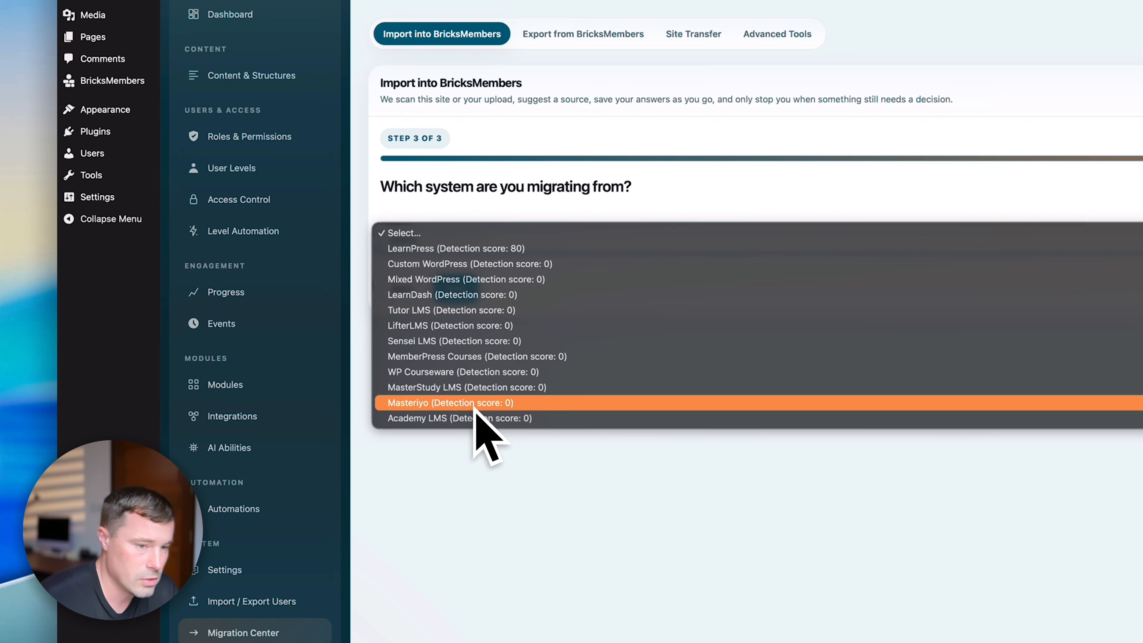
left_click(523, 468)
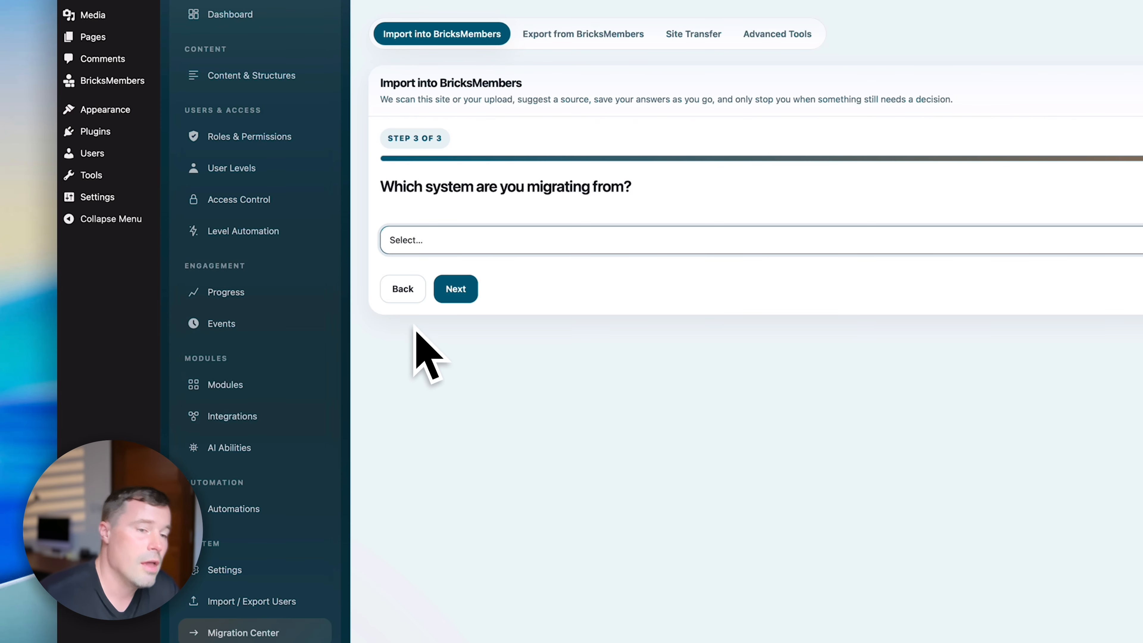
Go back to use the recommended LearnPress source, and choose to migrate everything detected
left_click(405, 295)
left_click(451, 255)
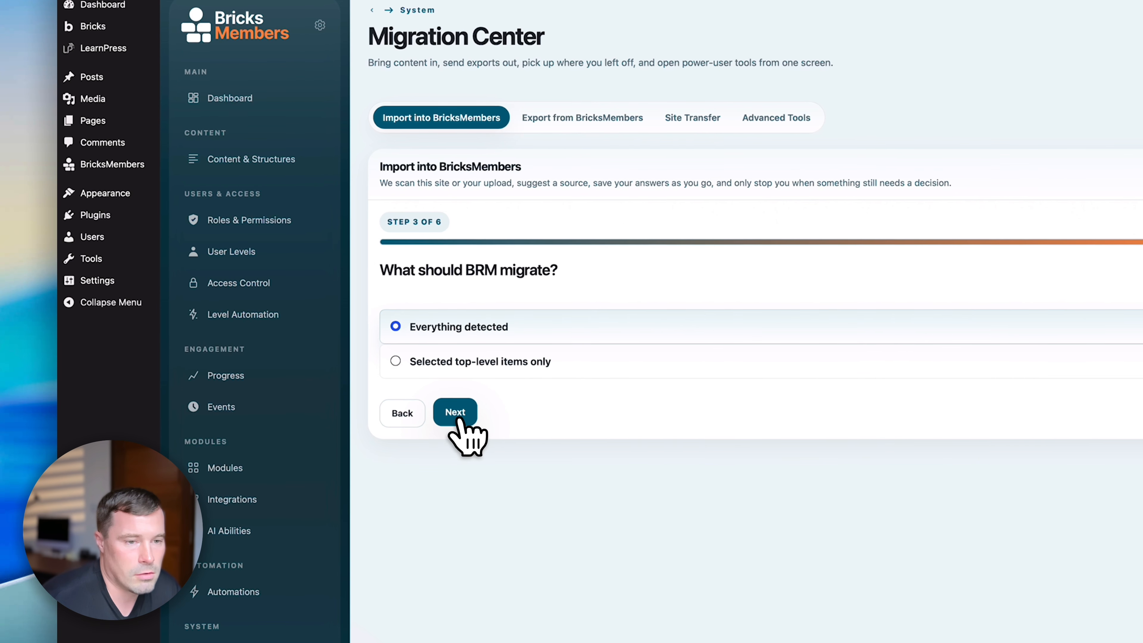
left_click(258, 287)
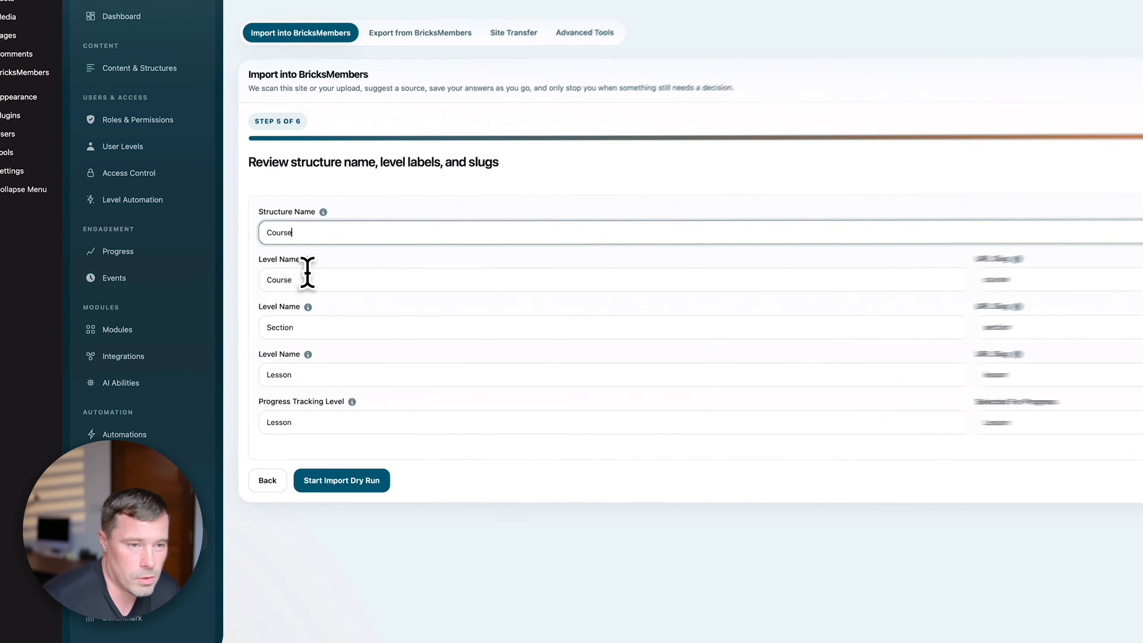
Review the level names and URL slugs proposed for the imported course structure
left_click(245, 285)
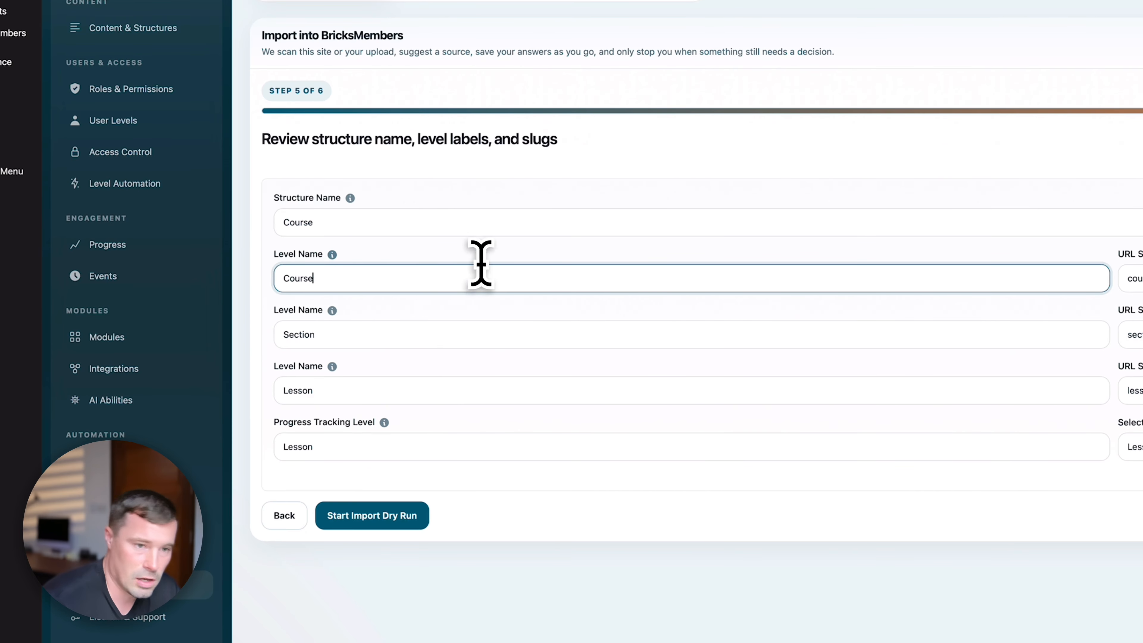
left_click(401, 335)
left_click(381, 389)
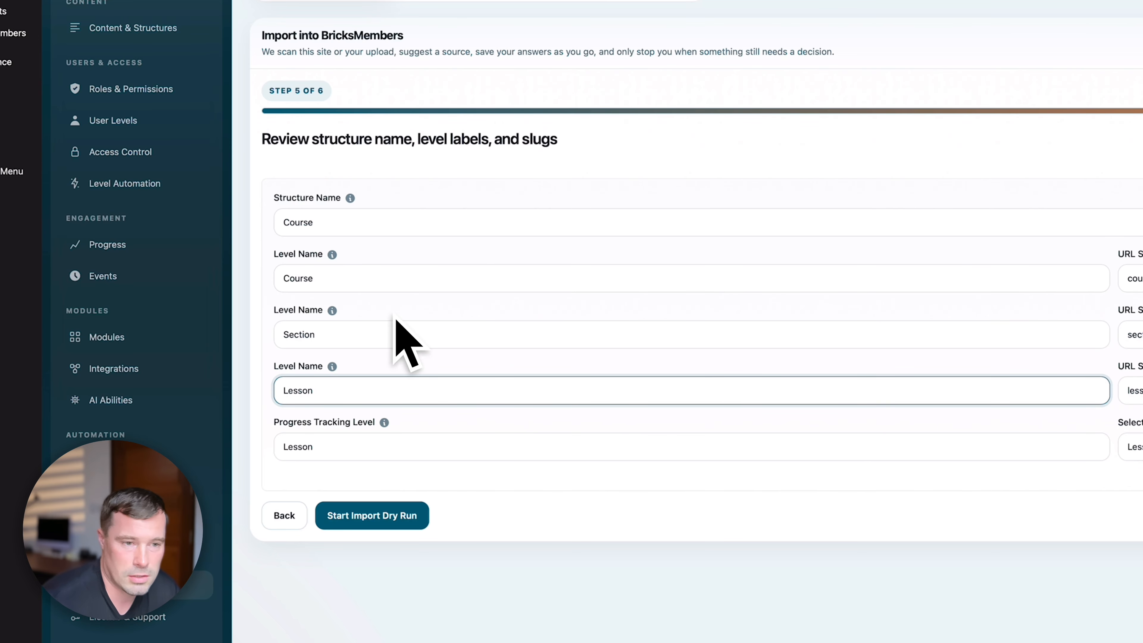
left_click(1132, 278)
left_click(1132, 334)
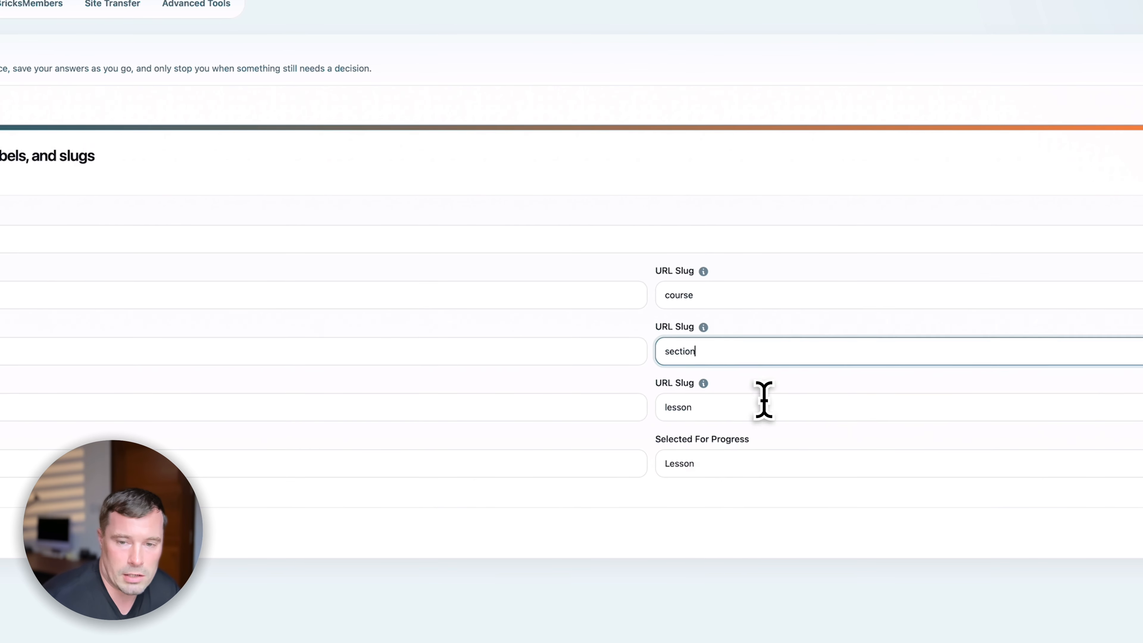
left_click(764, 401)
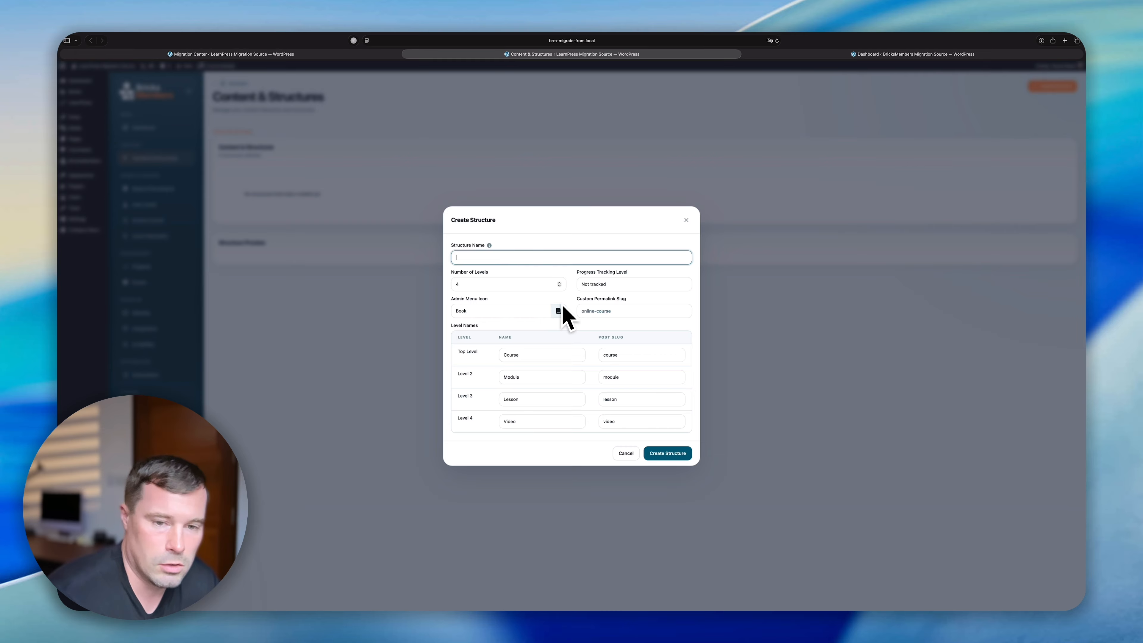
Set the number of levels to 3 in the new structure form for comparison, and return to the Migration Center
left_click(559, 285)
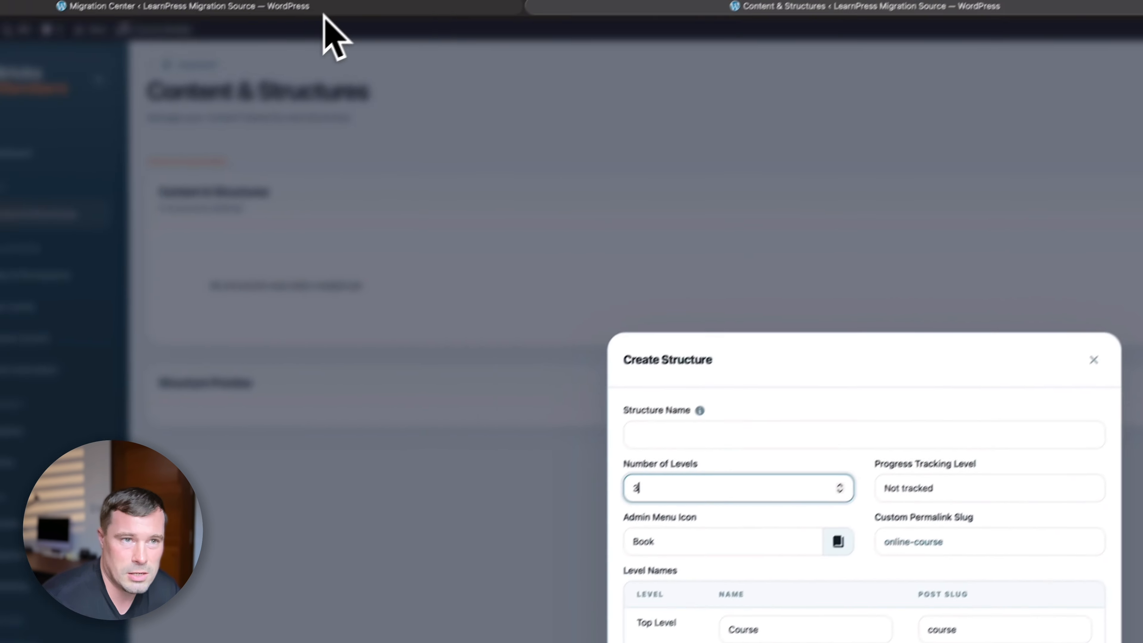
left_click(323, 10)
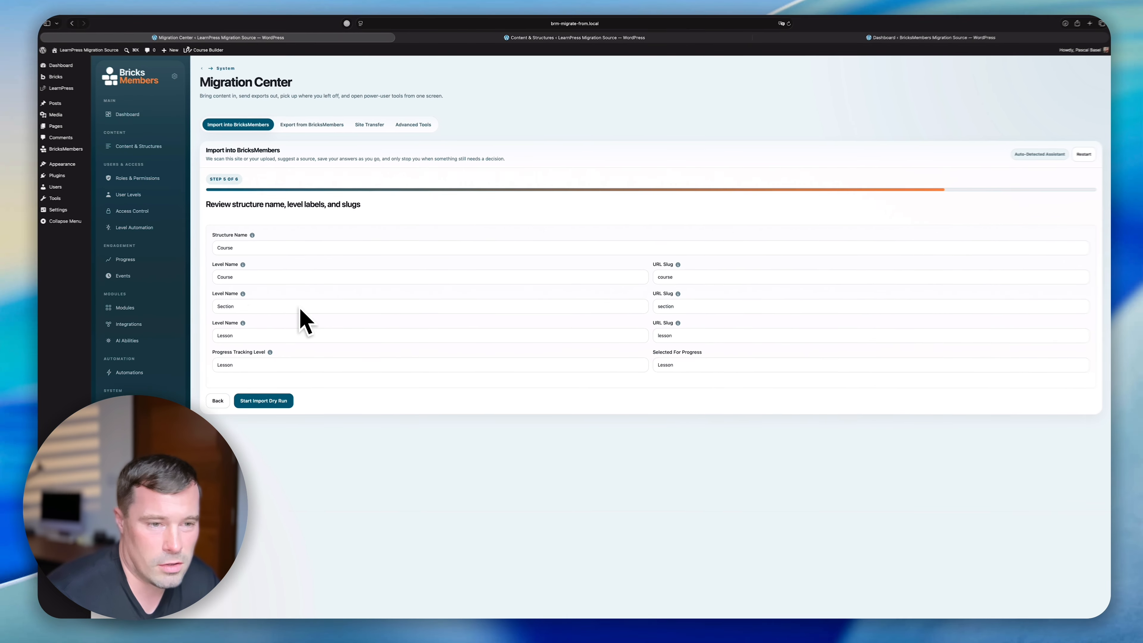
Rename the second level of the import structure to Module and set its URL slug to module
mouse_move(76, 90)
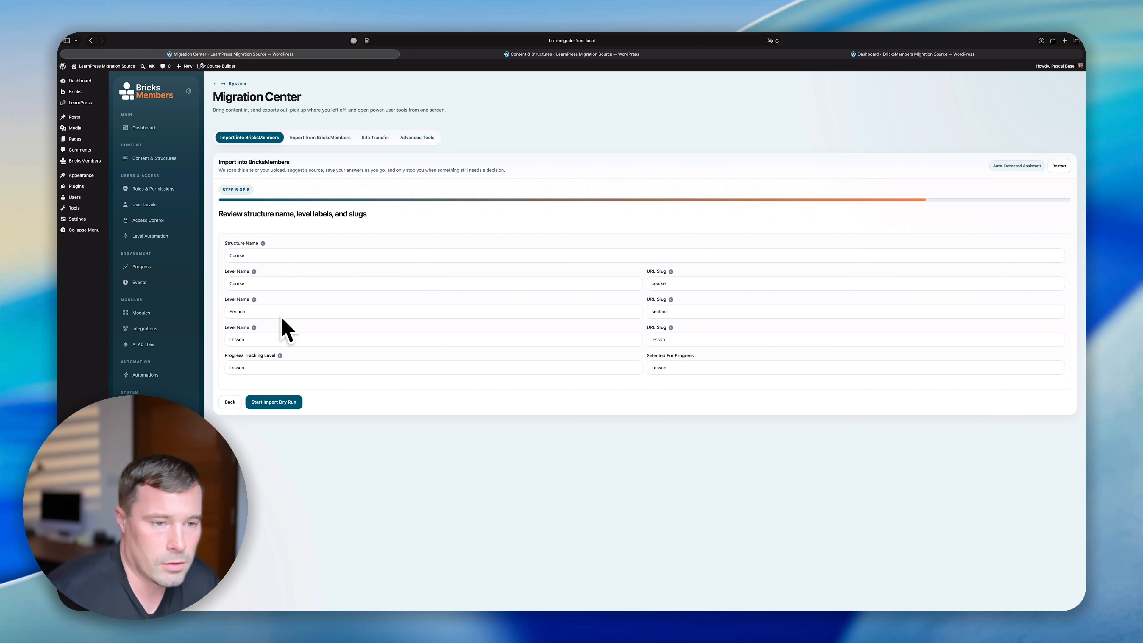
left_click(397, 310)
double_click(398, 310)
type("Nodule")
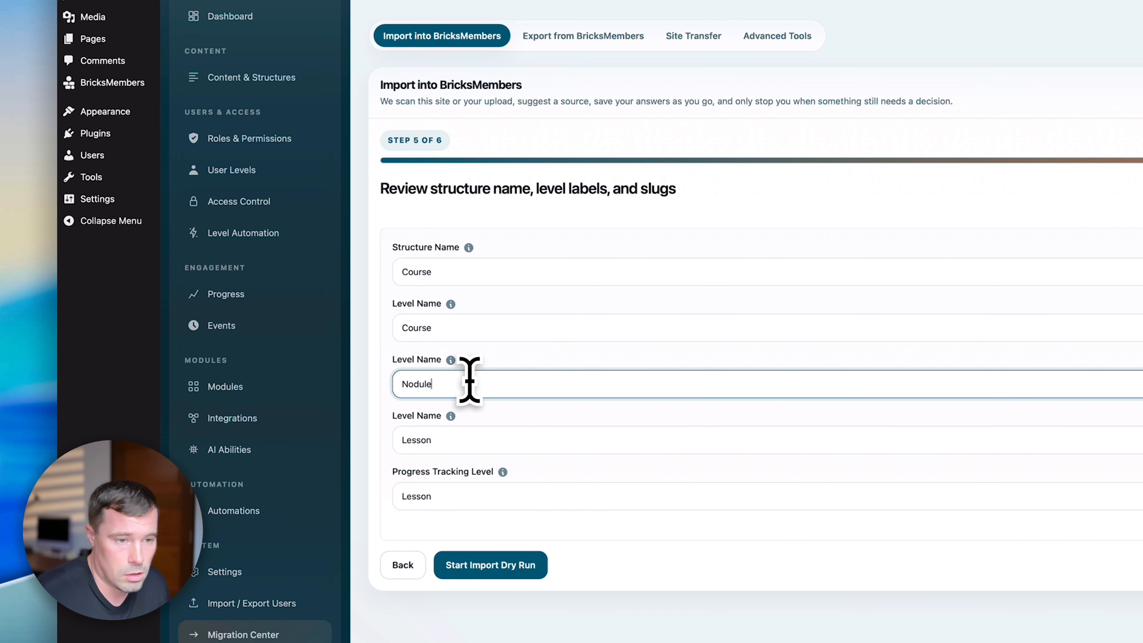
type("M")
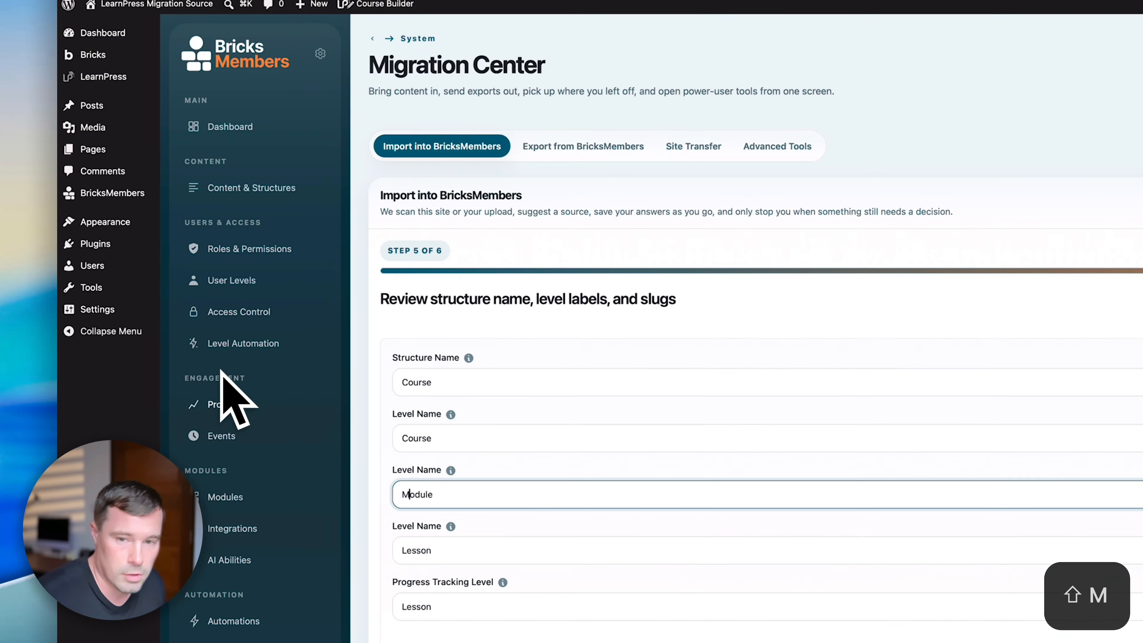
double_click(791, 294)
type("module")
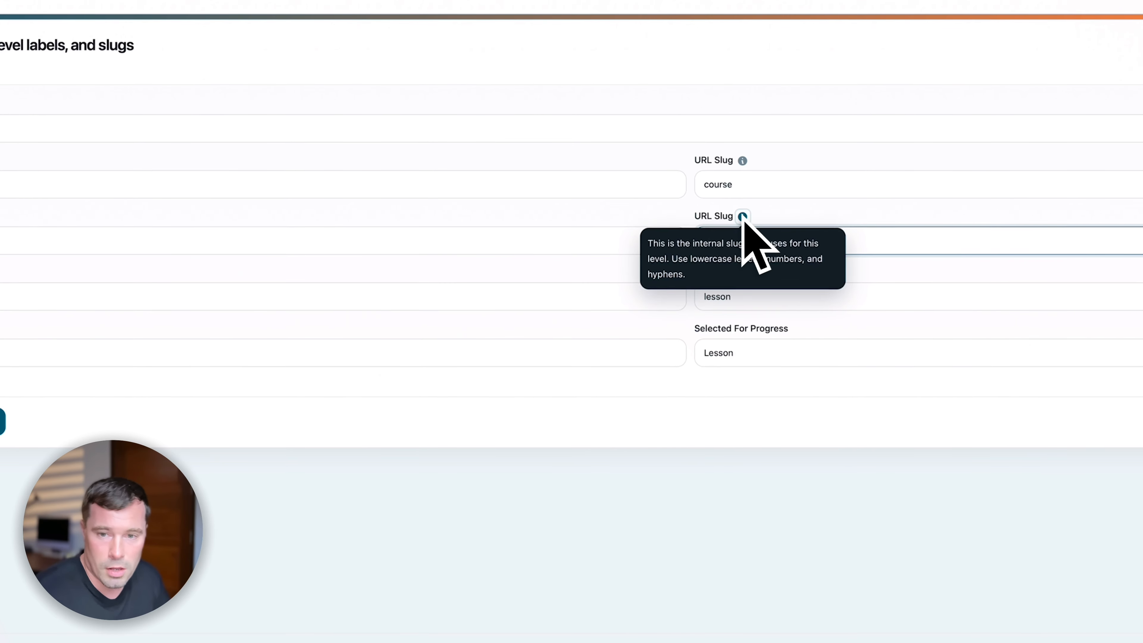
Check the import structure's URL slug fields and start the import dry run
left_click(783, 186)
left_click(787, 295)
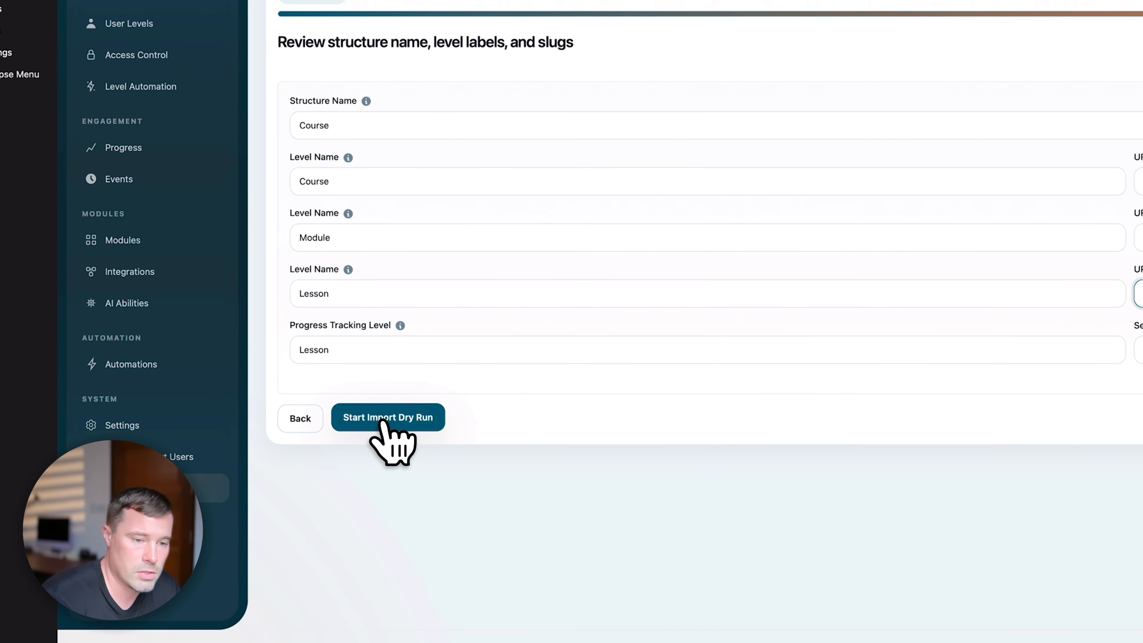
left_click(3, 421)
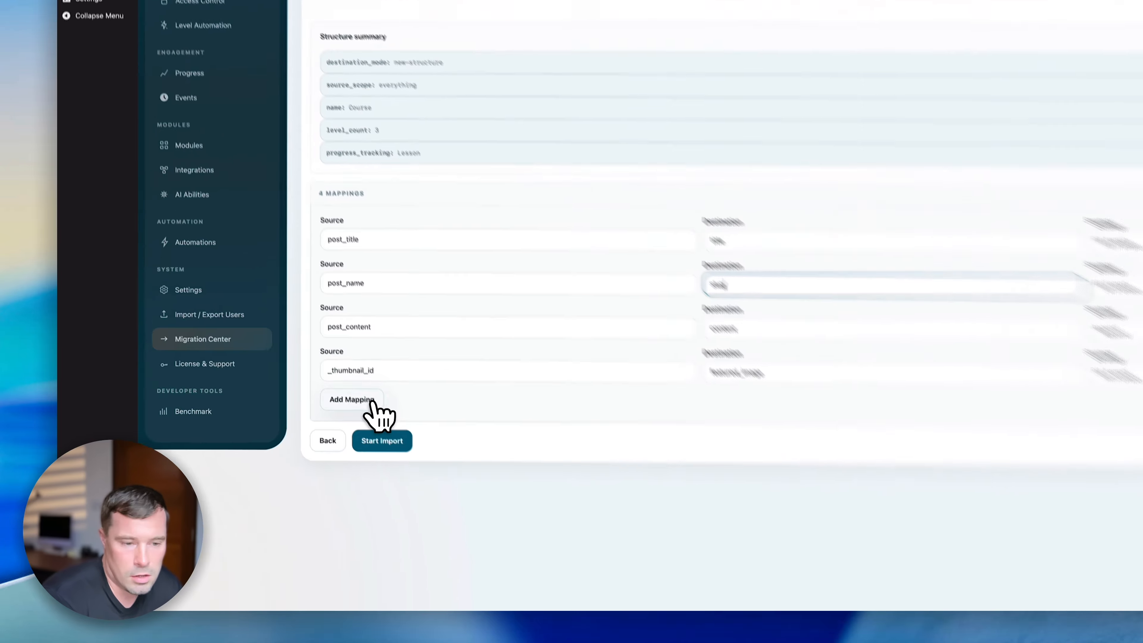
Add a blank field mapping to the dry run review and look through its strategy options
left_click(257, 476)
left_click(343, 485)
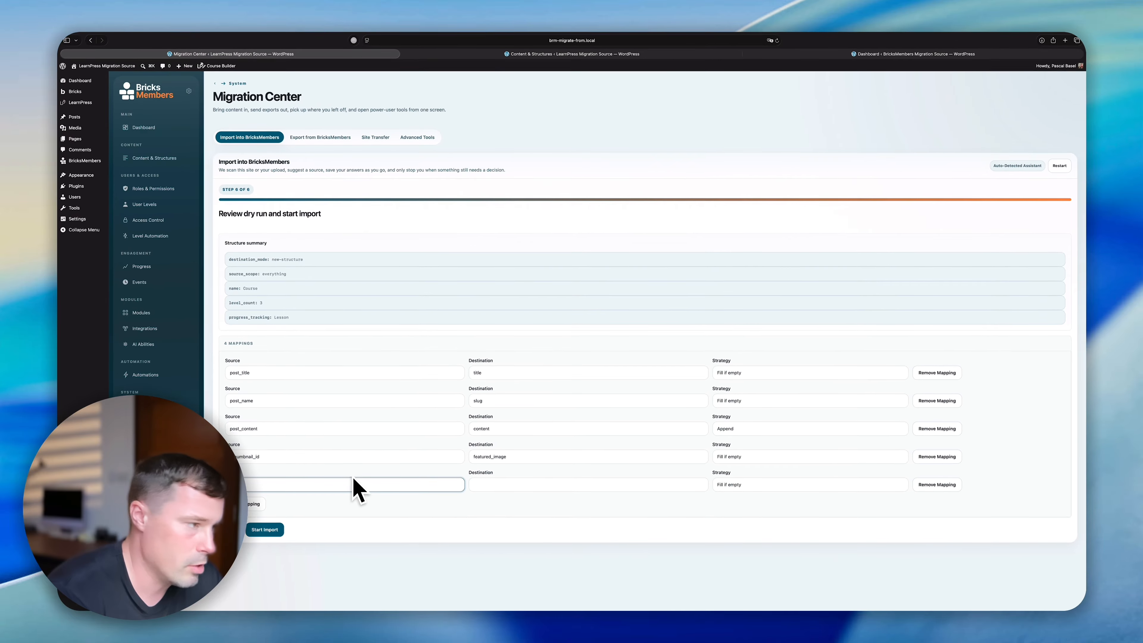
left_click(573, 485)
left_click(746, 487)
left_click(568, 490)
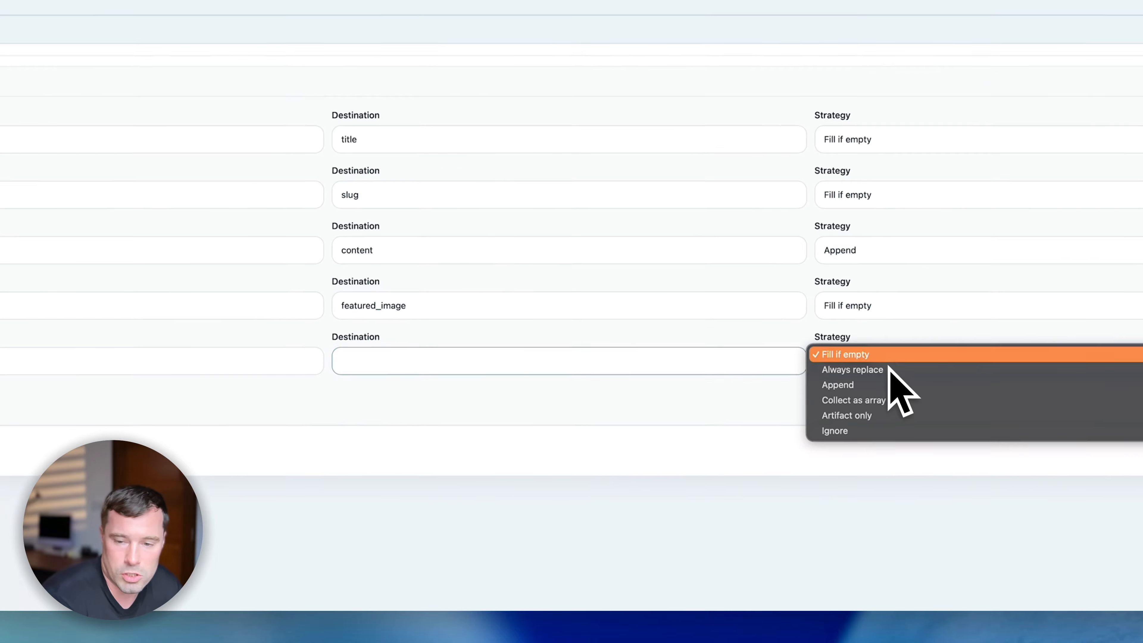
left_click(351, 359)
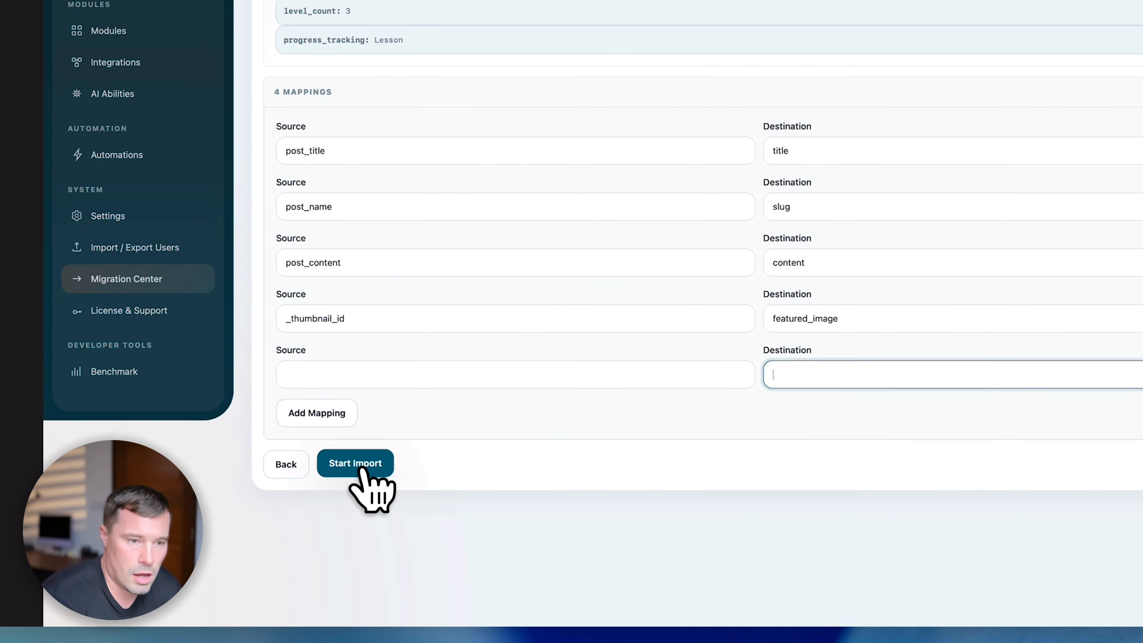
Start the import of the LearnPress content into the Course structure and verify the run
left_click(368, 470)
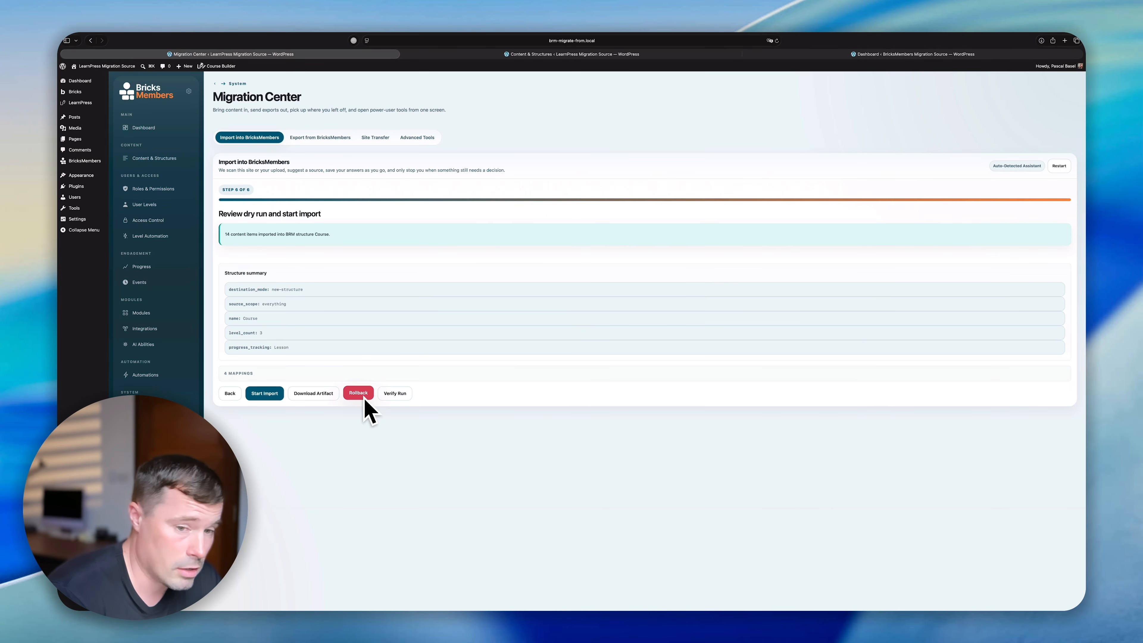
left_click(395, 393)
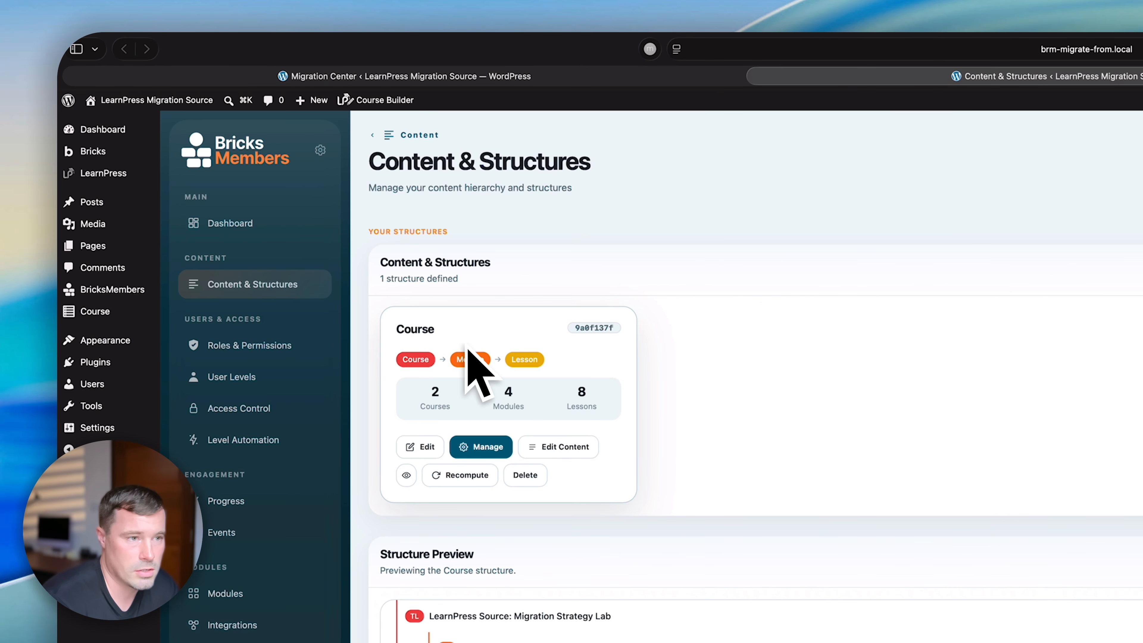
Open the imported Course hierarchy and expand both courses and their modules down to the lessons
mouse_move(79, 311)
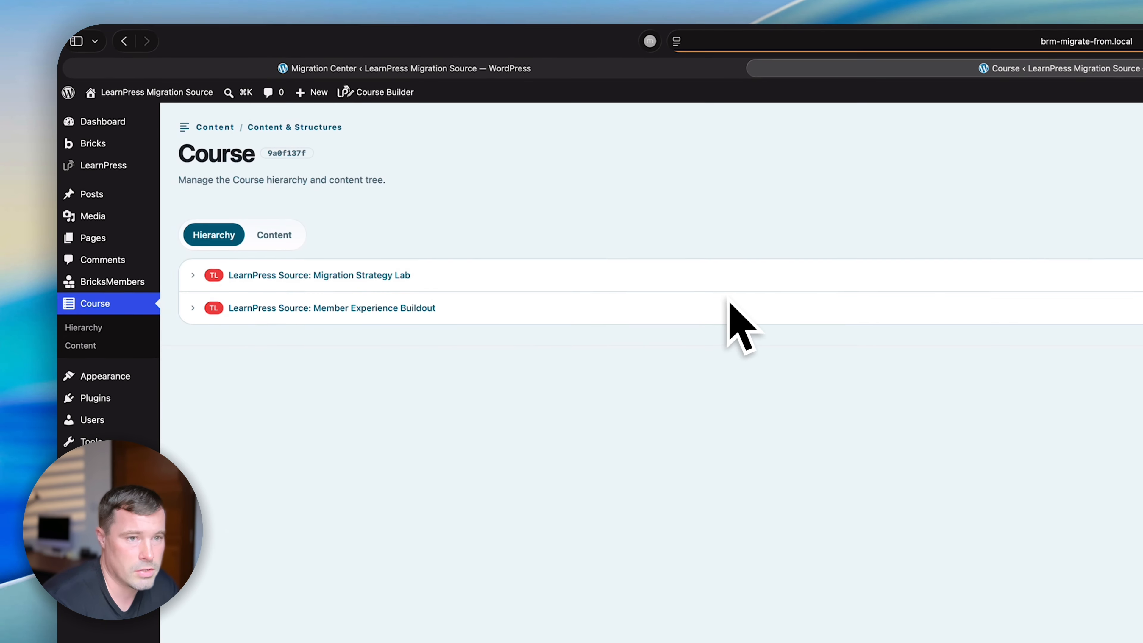
left_click(195, 251)
left_click(193, 314)
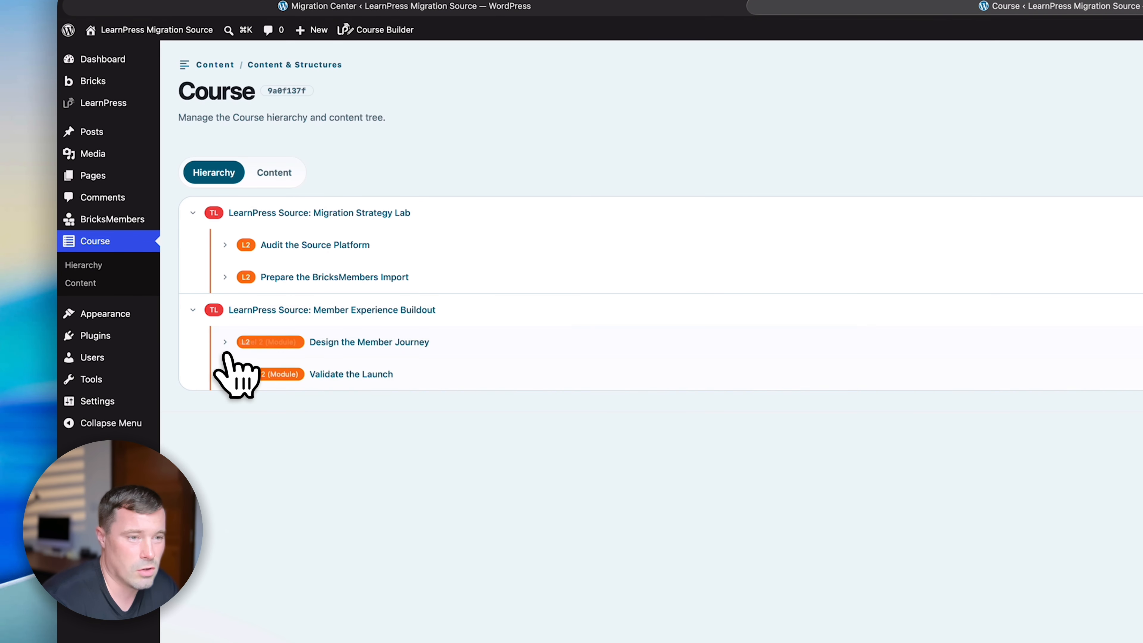
left_click(225, 346)
left_click(225, 439)
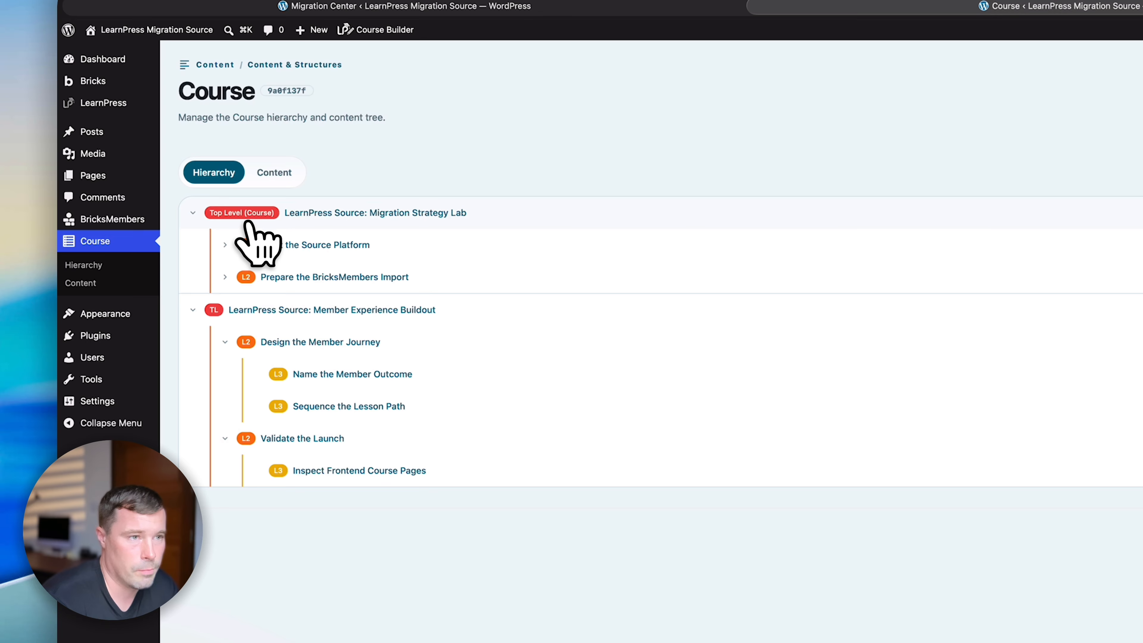
left_click(225, 244)
left_click(225, 309)
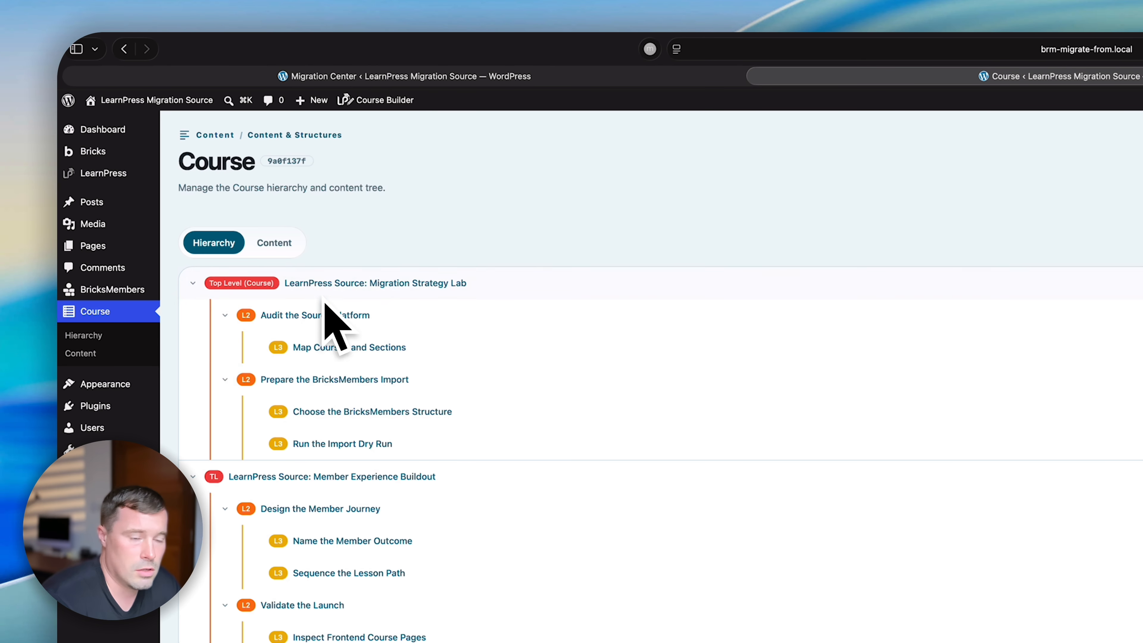
Open the Course content editor and inspect the Choose the BricksMembers Structure and Run the Import Dry Run lessons
left_click(277, 242)
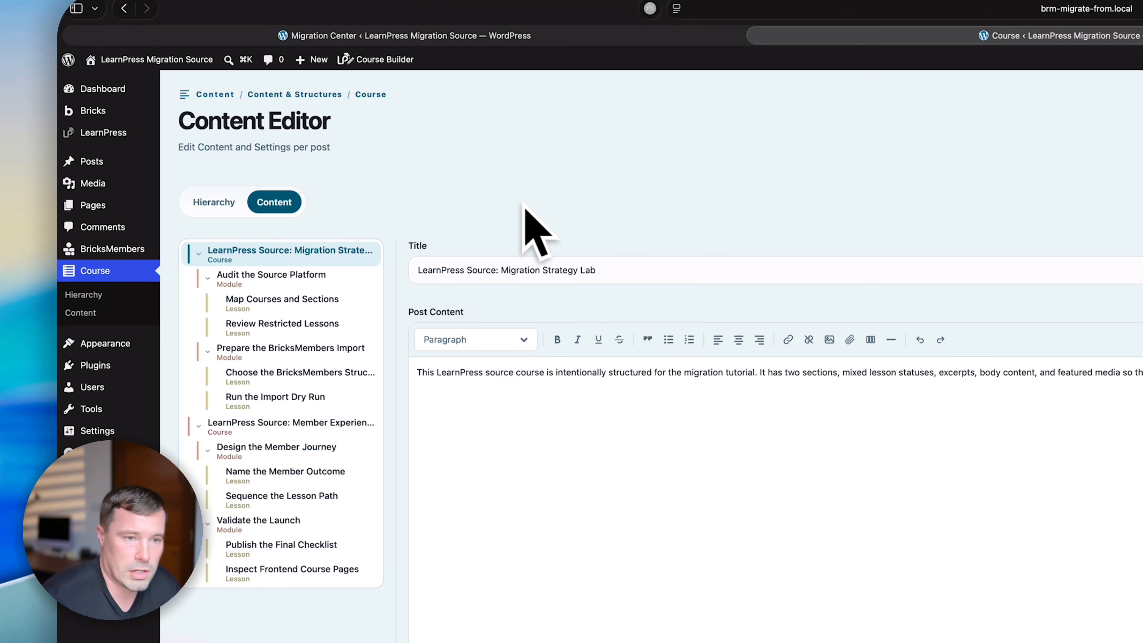
left_click(297, 378)
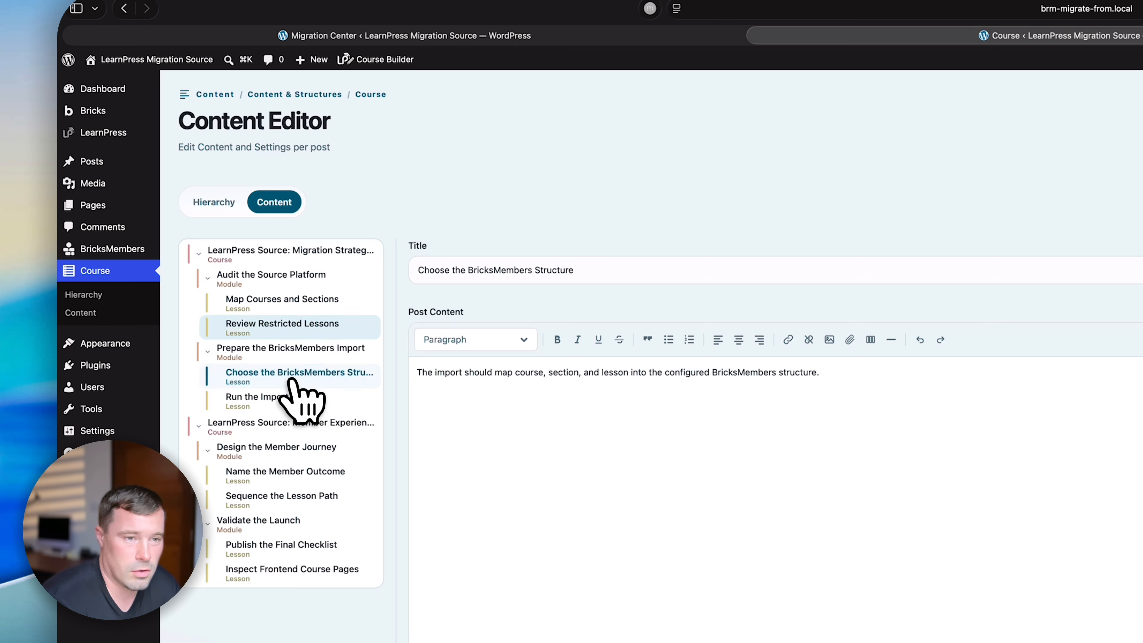
left_click(279, 400)
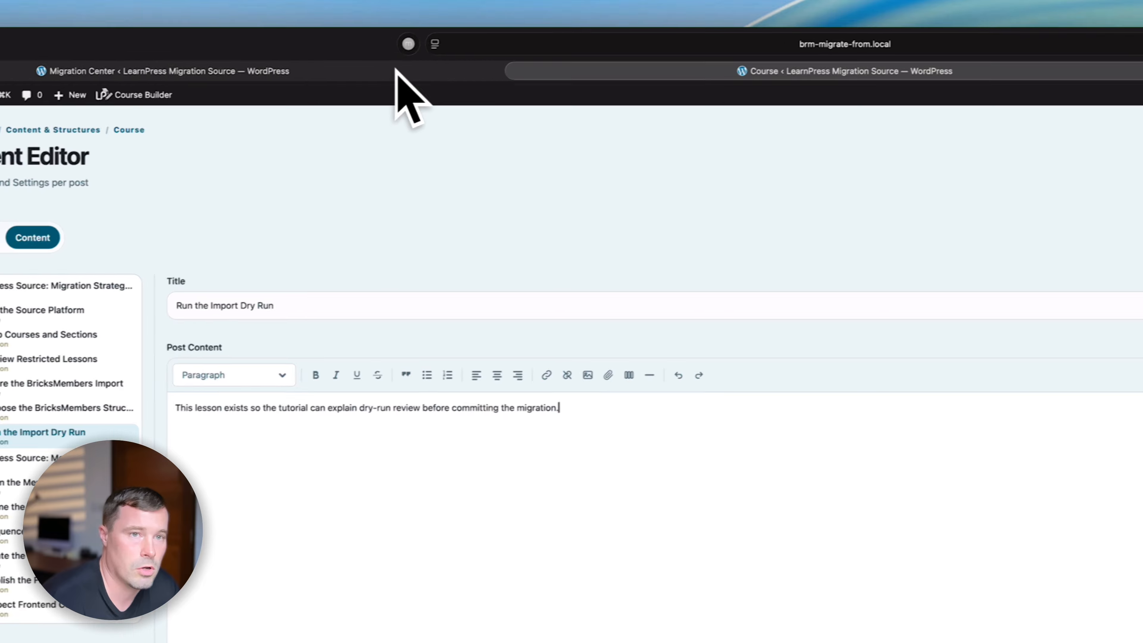
On the BricksMembers Migration Source site, view the BricksMembers Migration Workshop structure, and open the Migration Center's export assistant
left_click(513, 81)
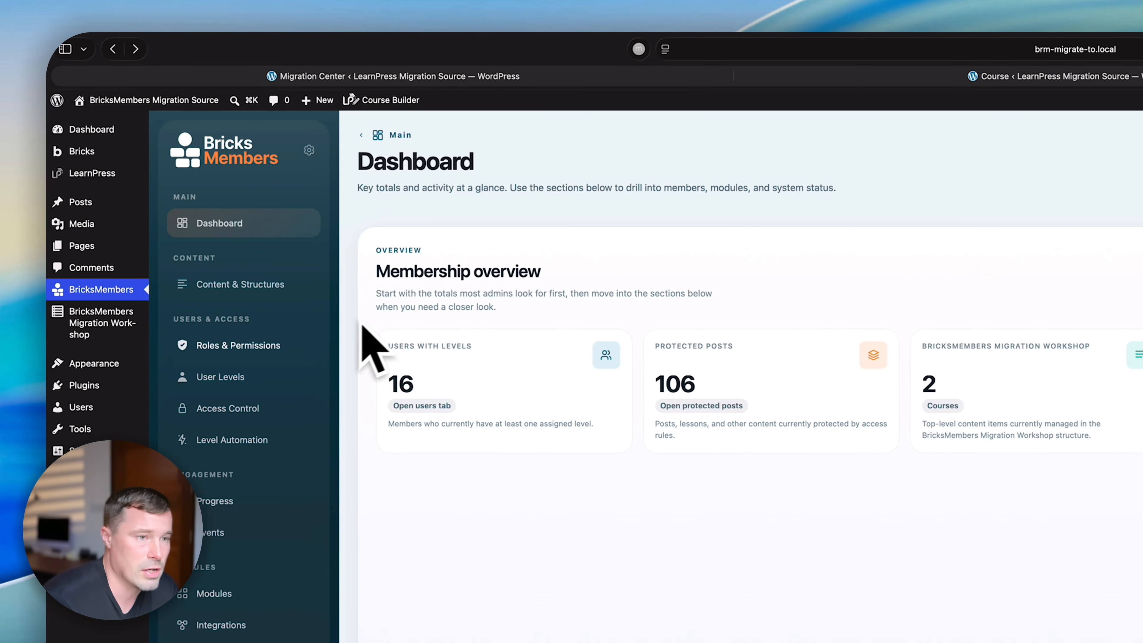
mouse_move(120, 332)
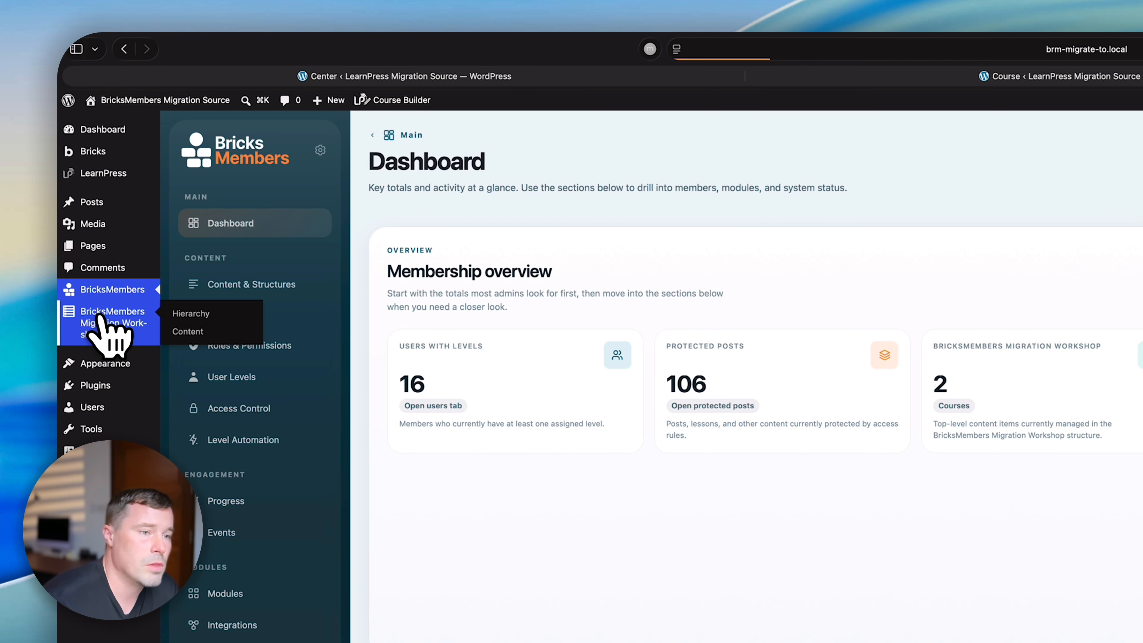
left_click(105, 319)
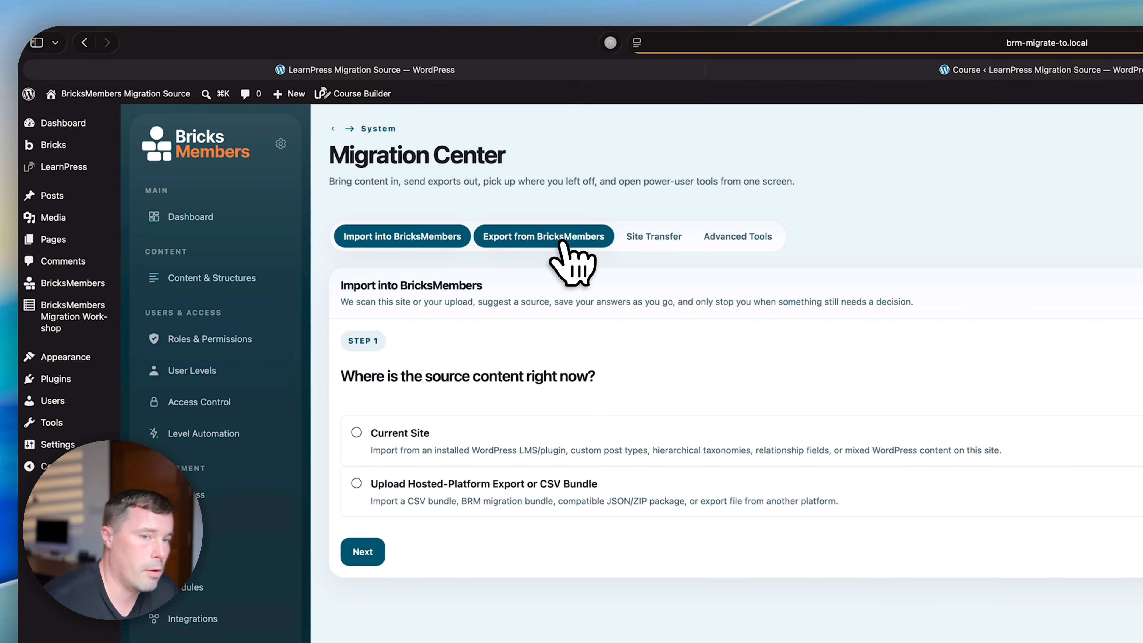
left_click(562, 244)
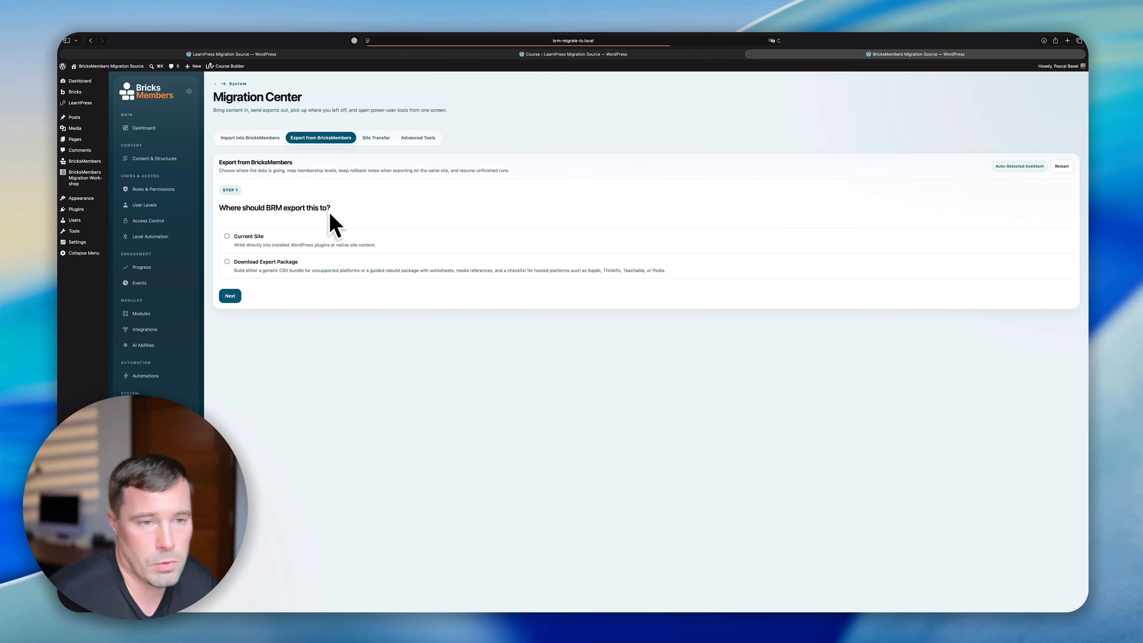
Try the Download Export Package option, look through its target systems, and discard the export draft
left_click(284, 269)
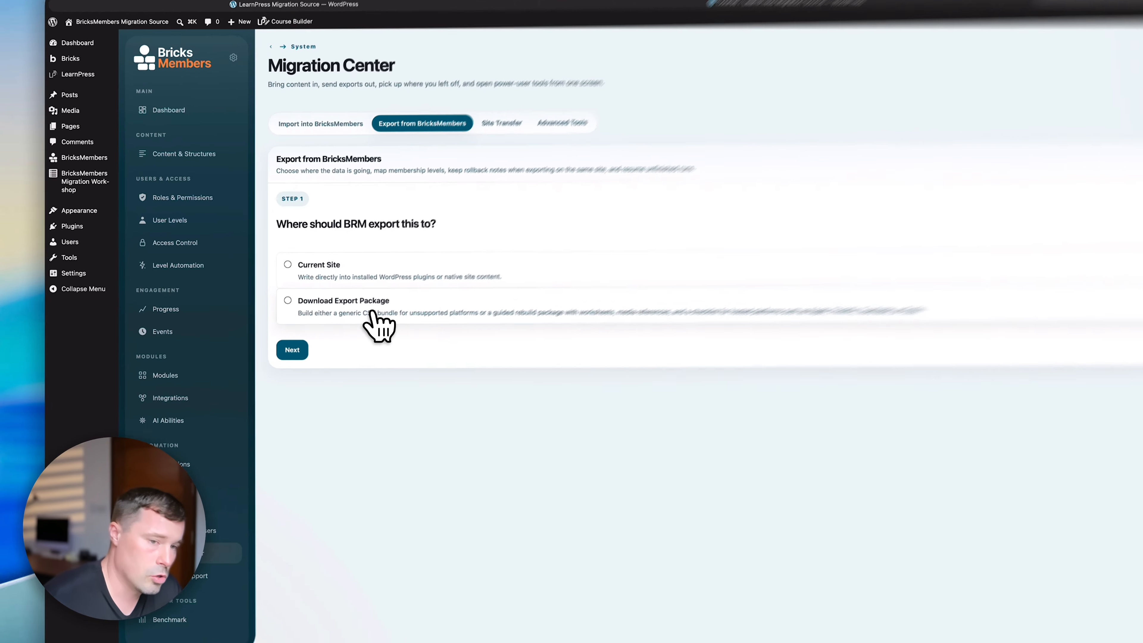
left_click(230, 295)
left_click(295, 232)
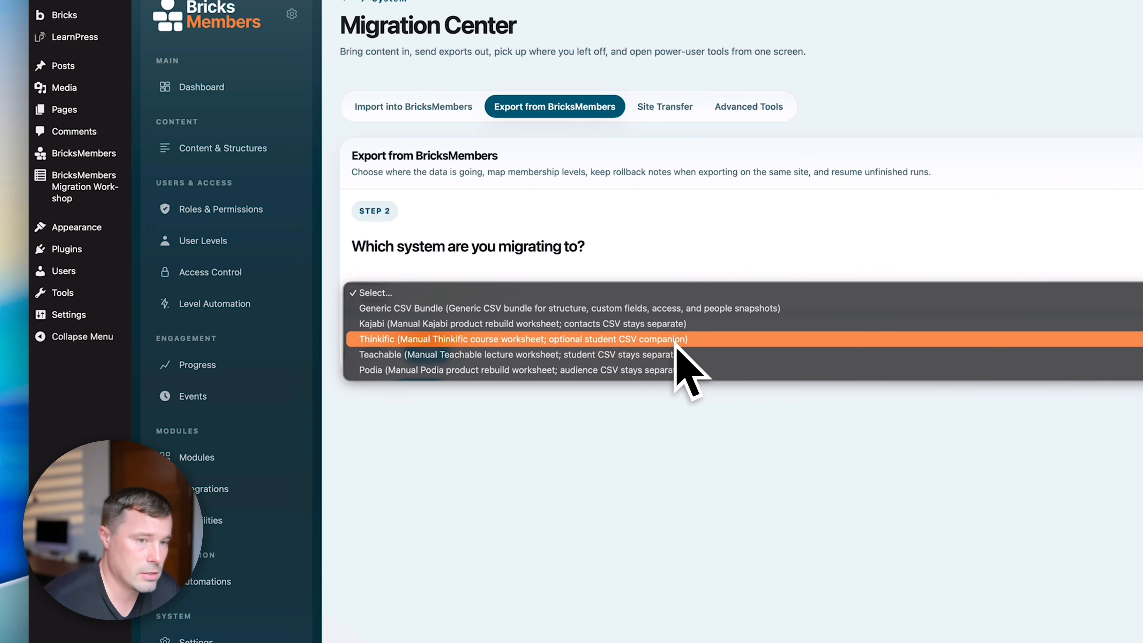
left_click(900, 437)
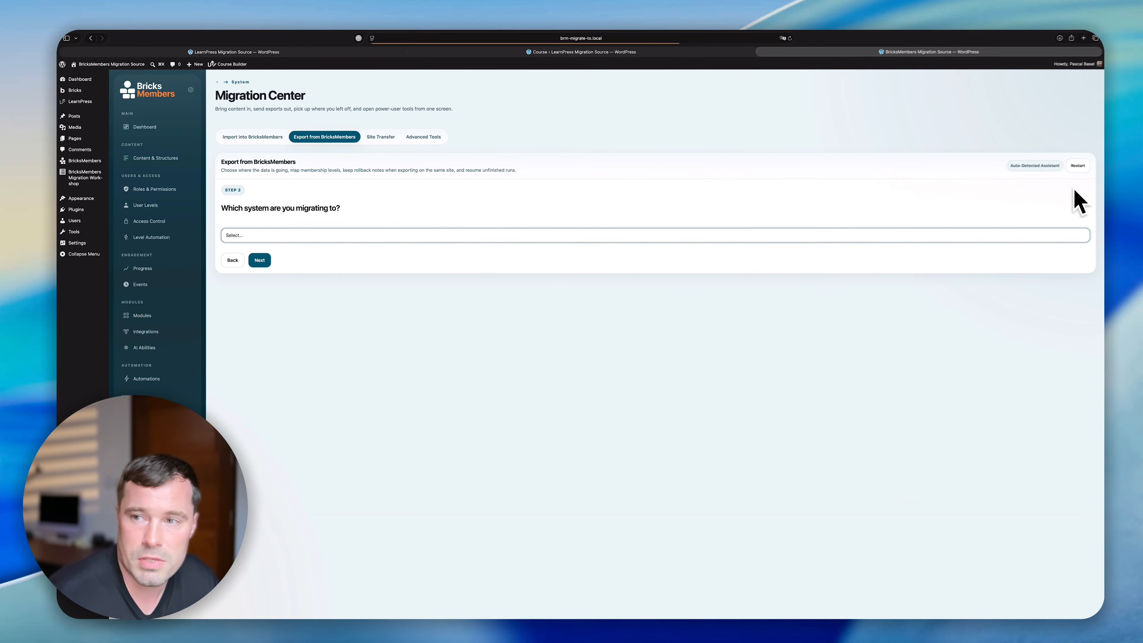
left_click(1063, 166)
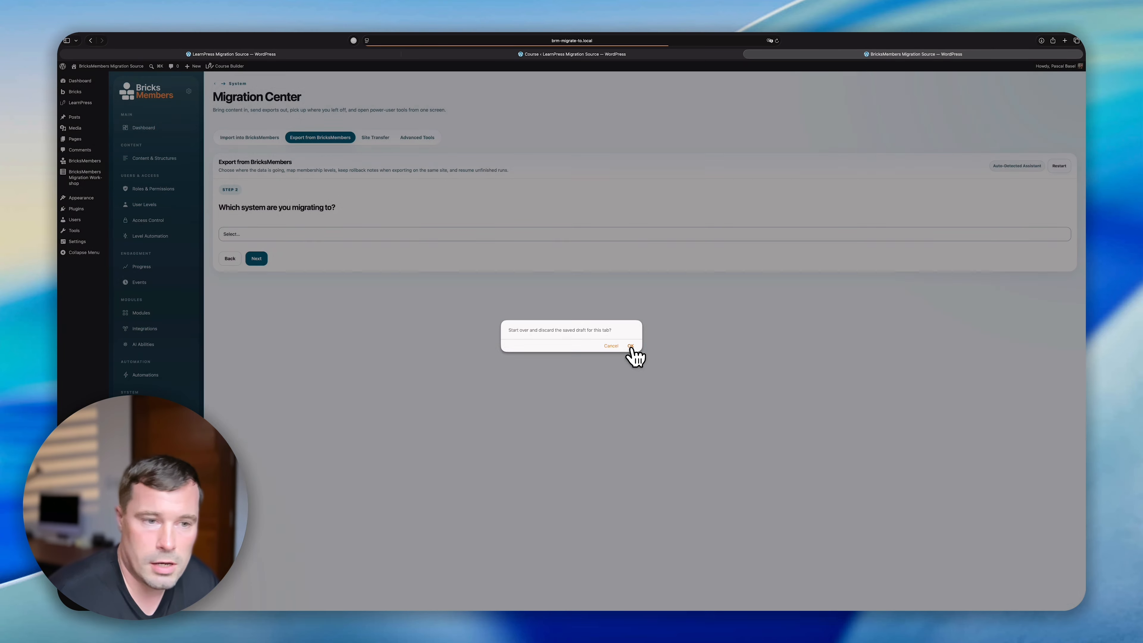
left_click(632, 346)
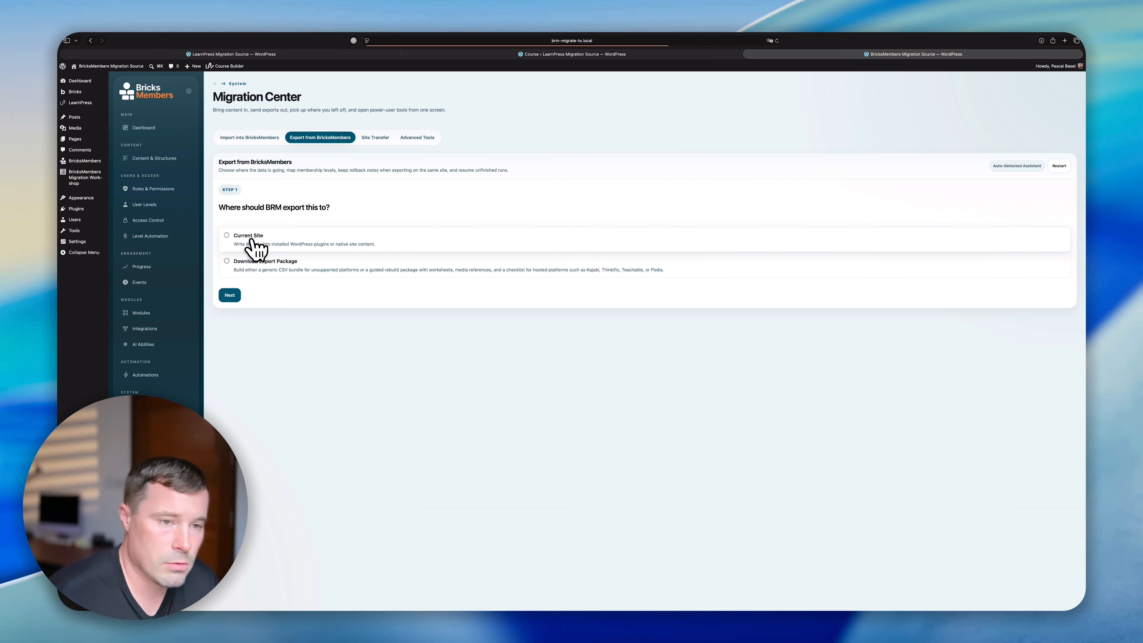
Export to the current site with the recommended LearnPress target, using the BricksMembers Migration Workshop structure as the source
left_click(255, 238)
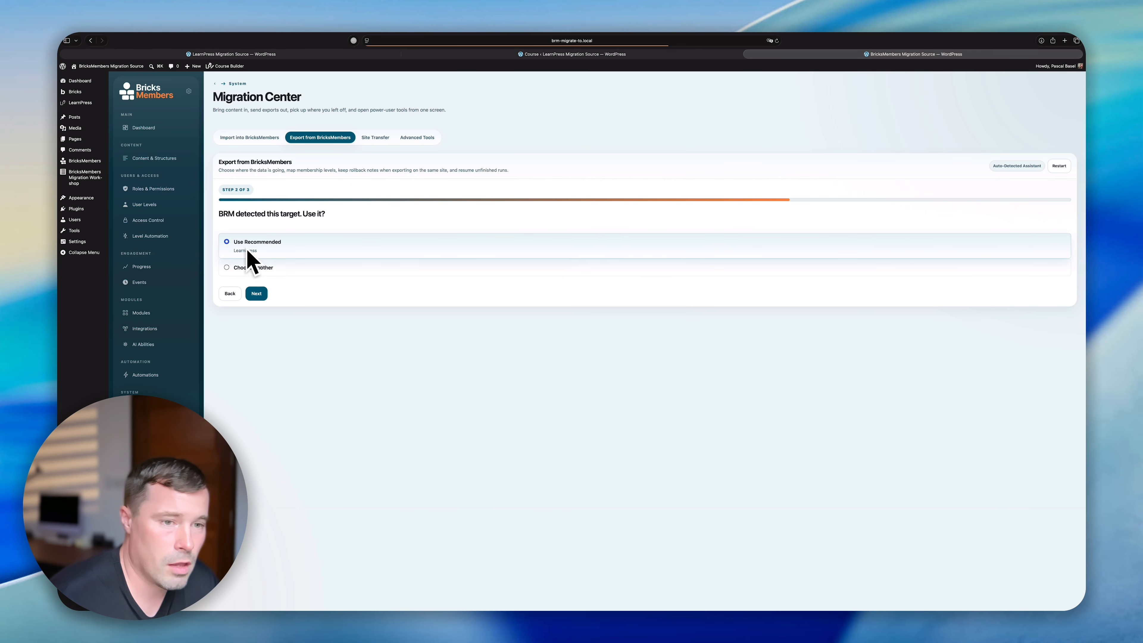
left_click(283, 252)
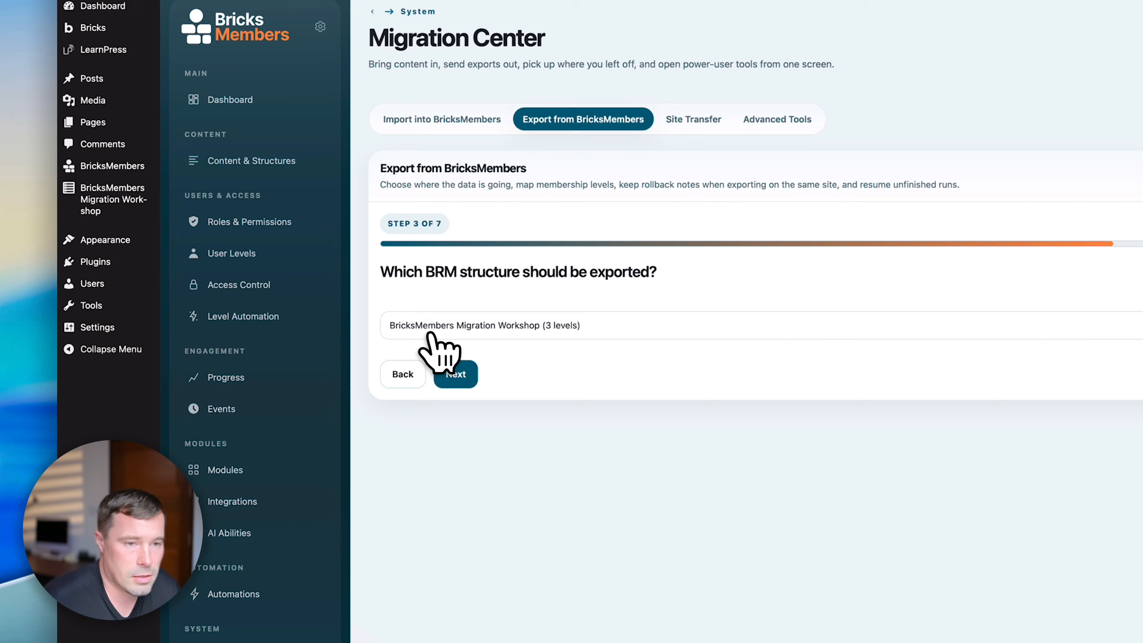
left_click(253, 242)
left_click(518, 319)
mouse_move(121, 198)
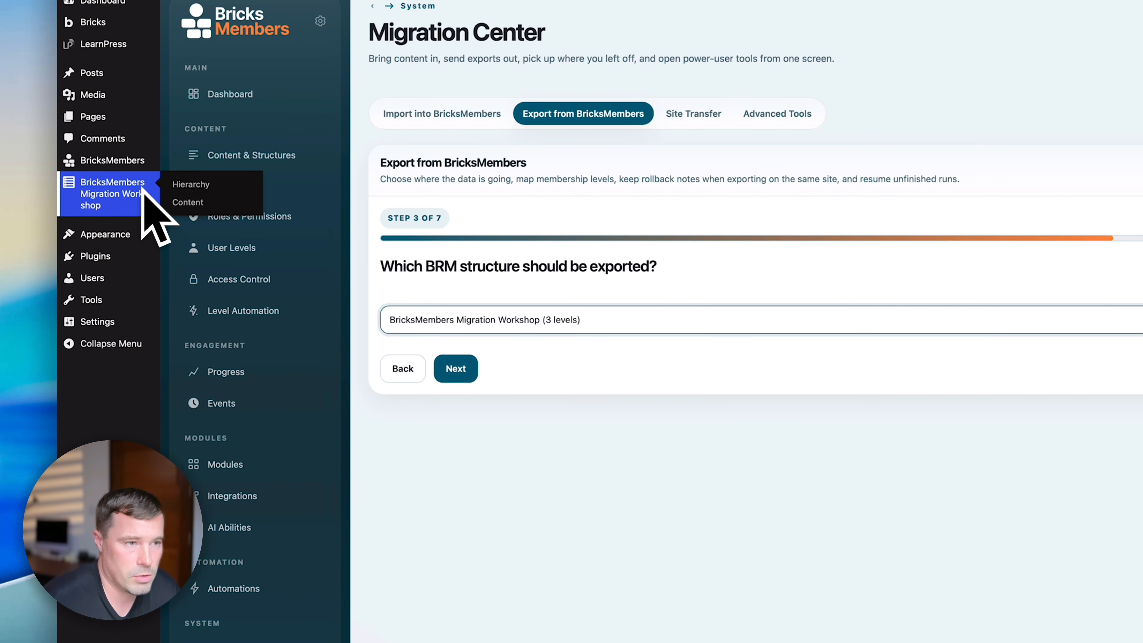
left_click(458, 368)
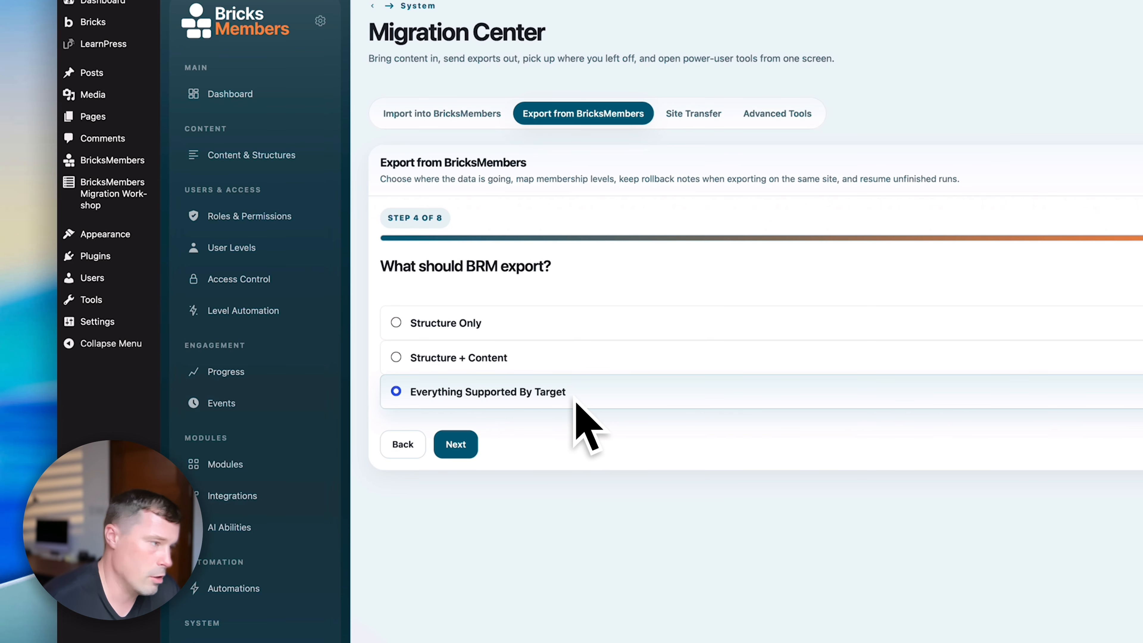
Set the export scope to Everything Supported By Target and, after comparing the write modes, use Create New Target Objects
left_click(477, 435)
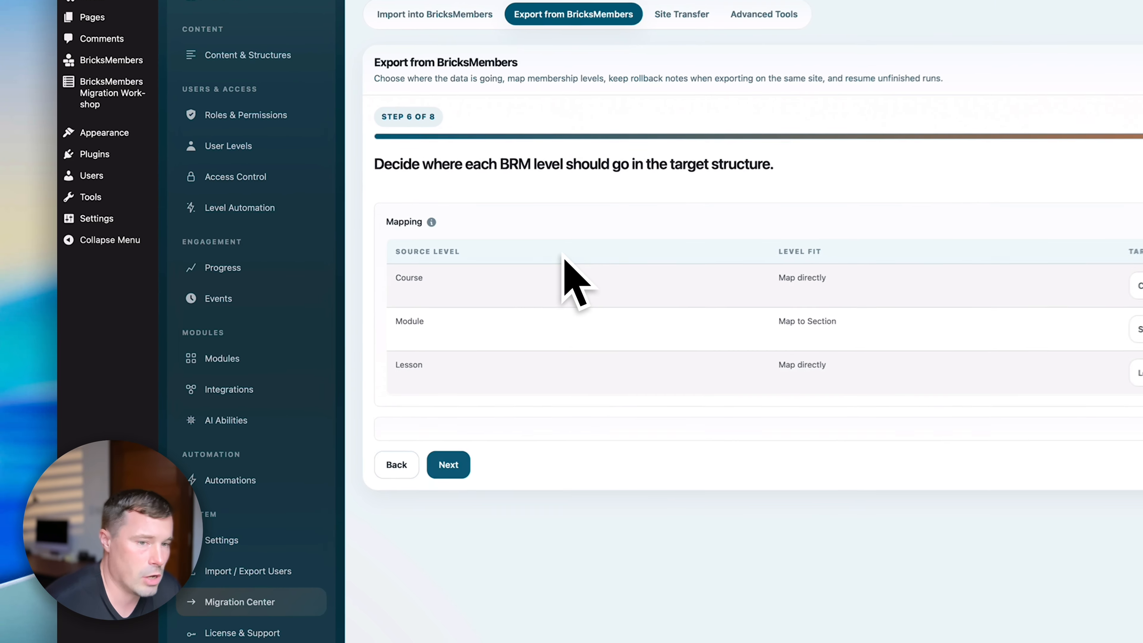
left_click(419, 455)
left_click(481, 288)
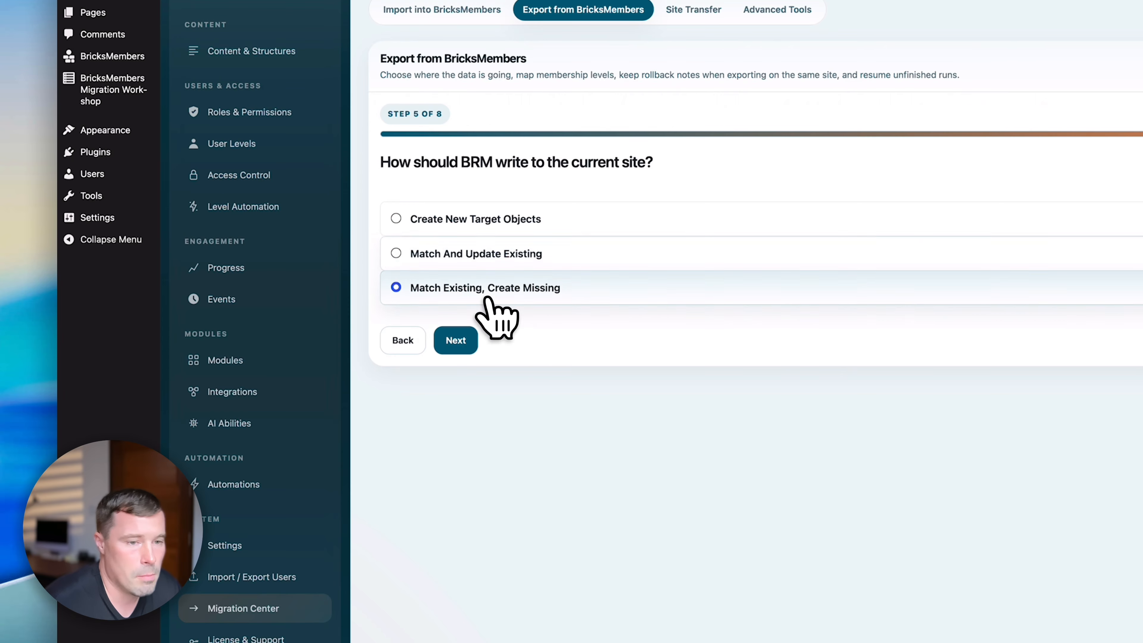
left_click(455, 338)
left_click(405, 468)
left_click(542, 221)
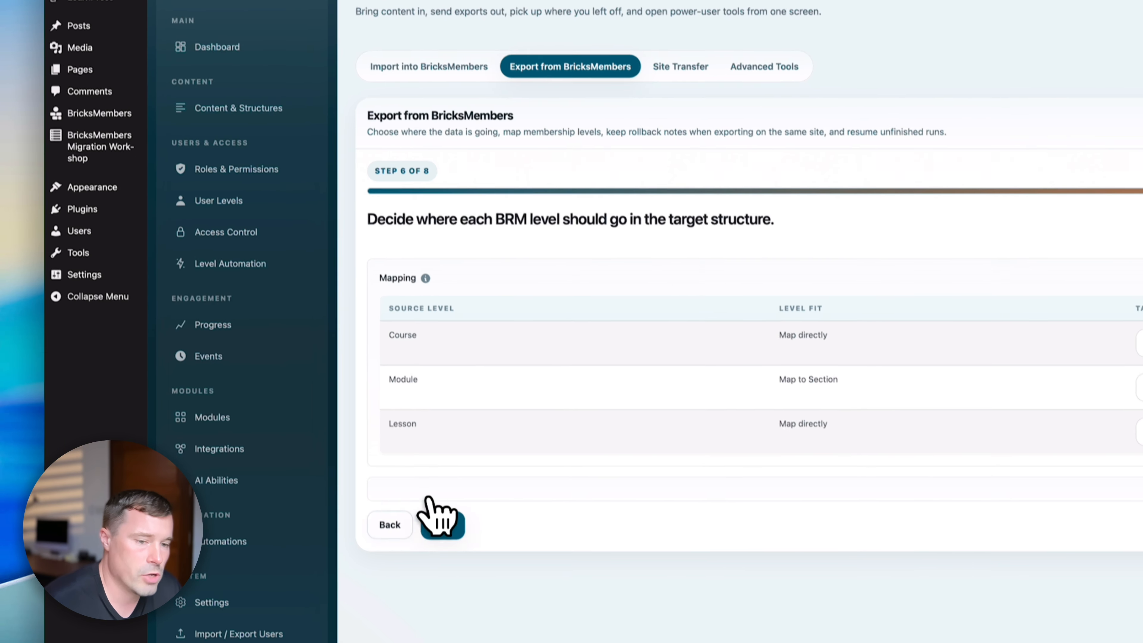
left_click(403, 468)
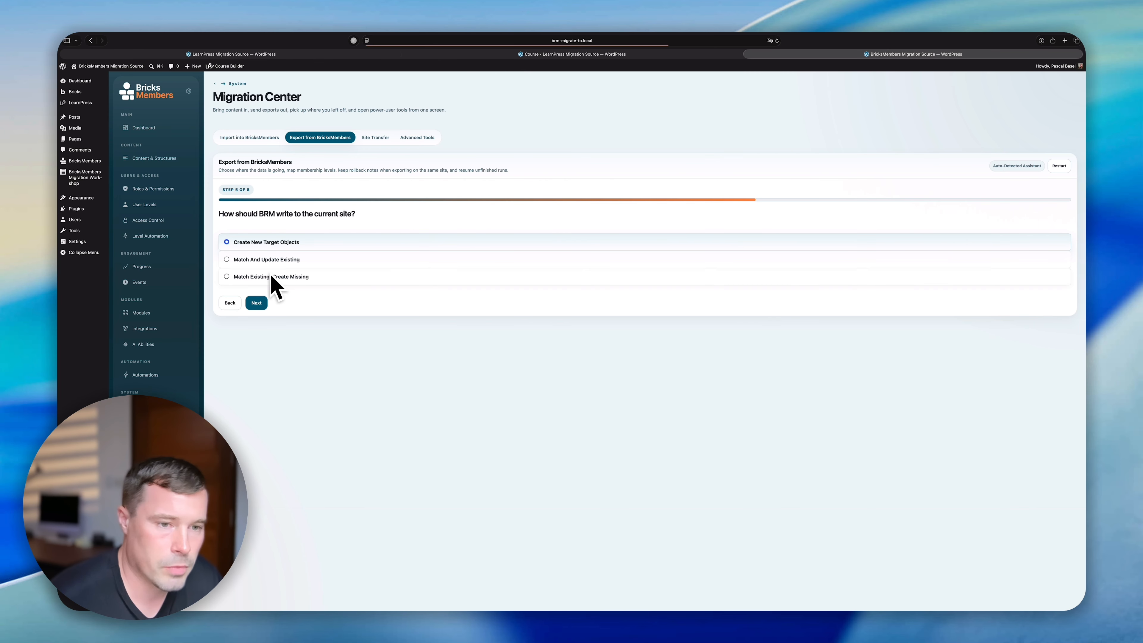
left_click(257, 302)
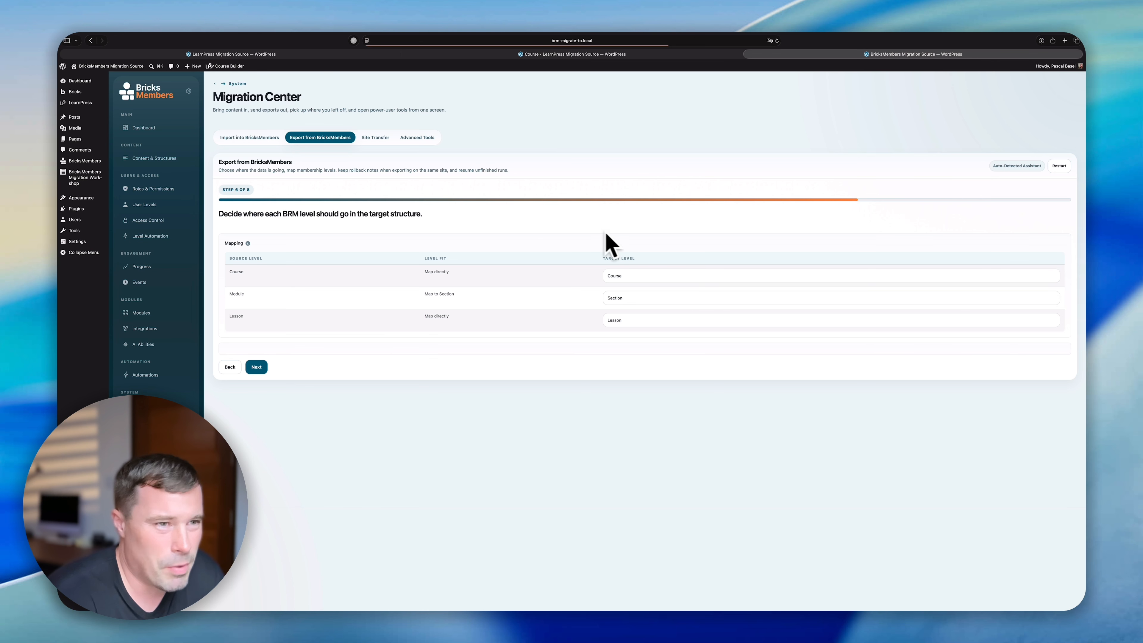
Accept the proposed level mapping, target labels and slugs, and start the export dry run
mouse_move(86, 105)
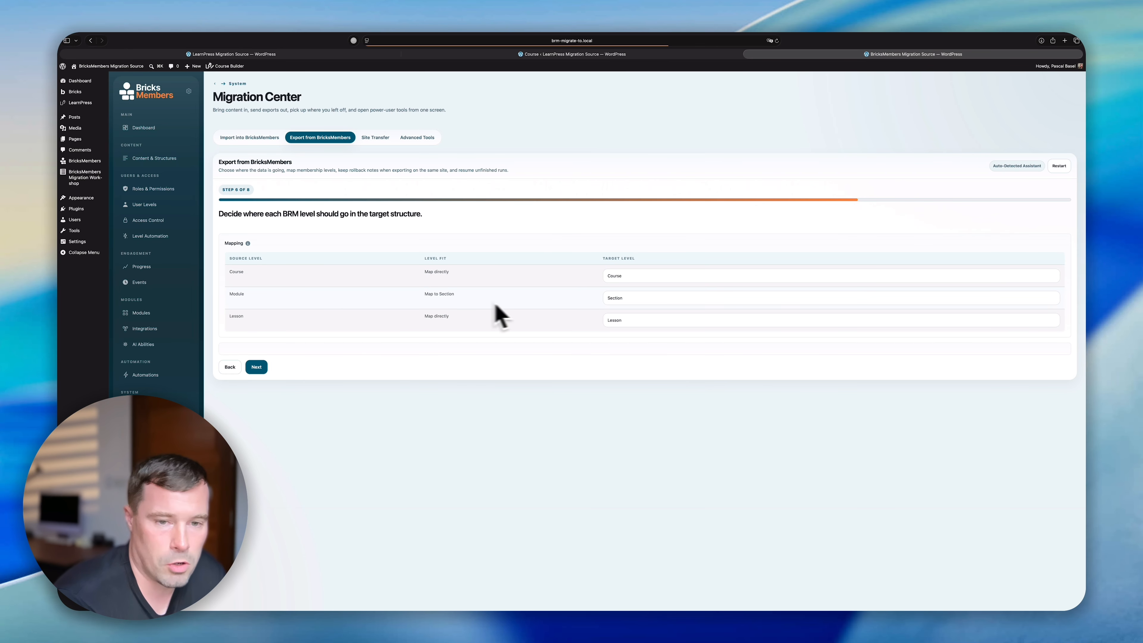
left_click(259, 367)
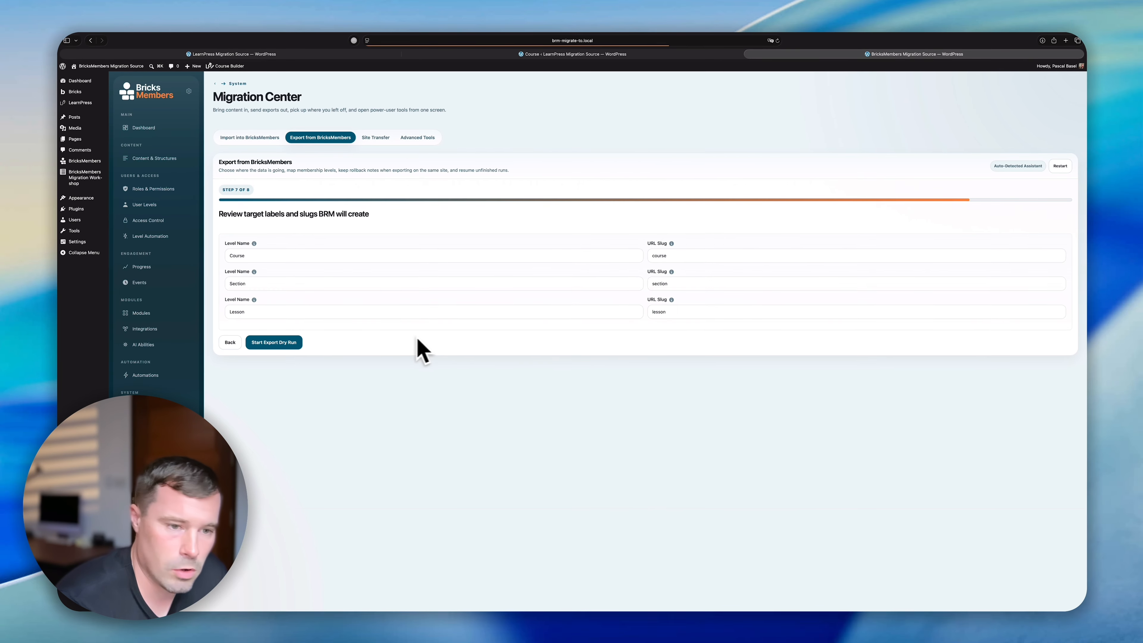
left_click(279, 343)
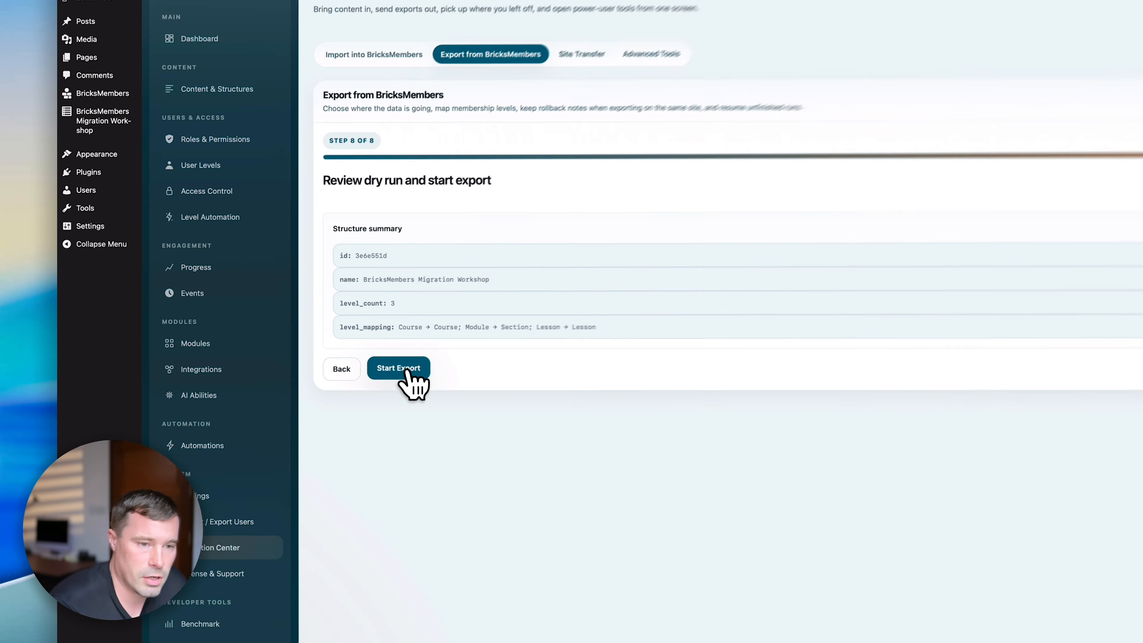
Start the reviewed export to LearnPress and inspect the LearnPress courses and lessons lists in a separate browser tab
left_click(283, 327)
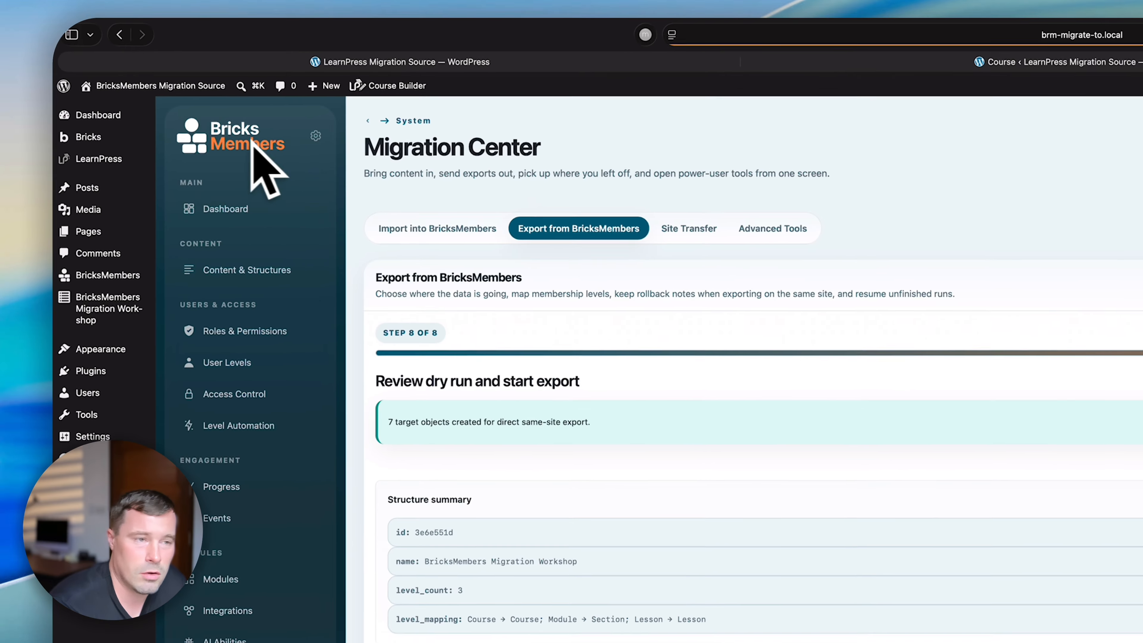
right_click(94, 0)
left_click(156, 183)
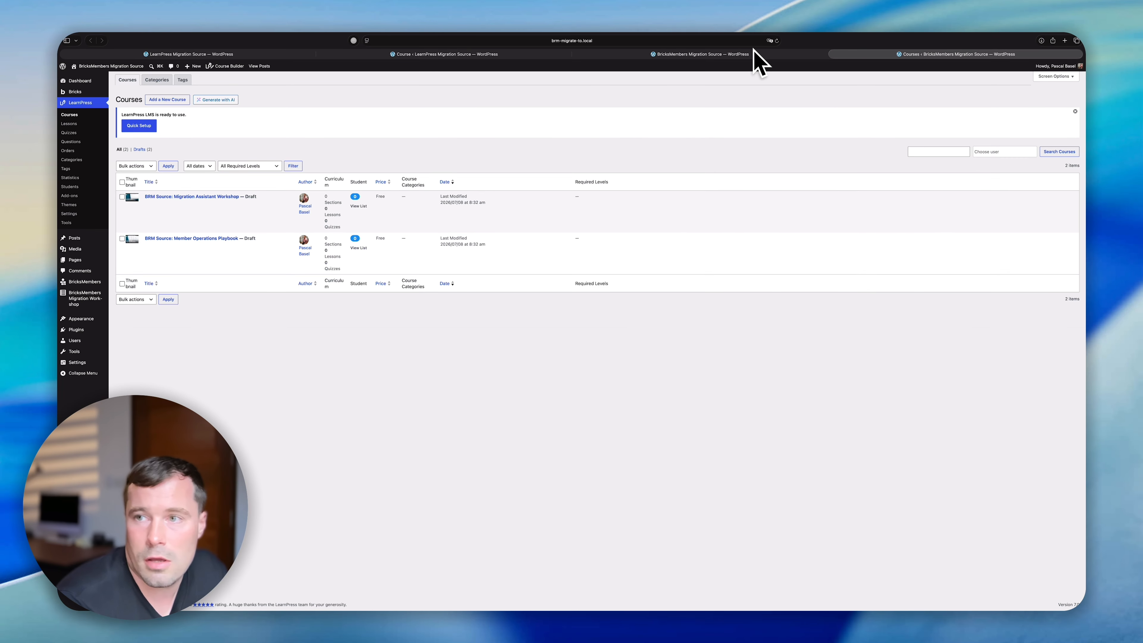
mouse_move(831, 47)
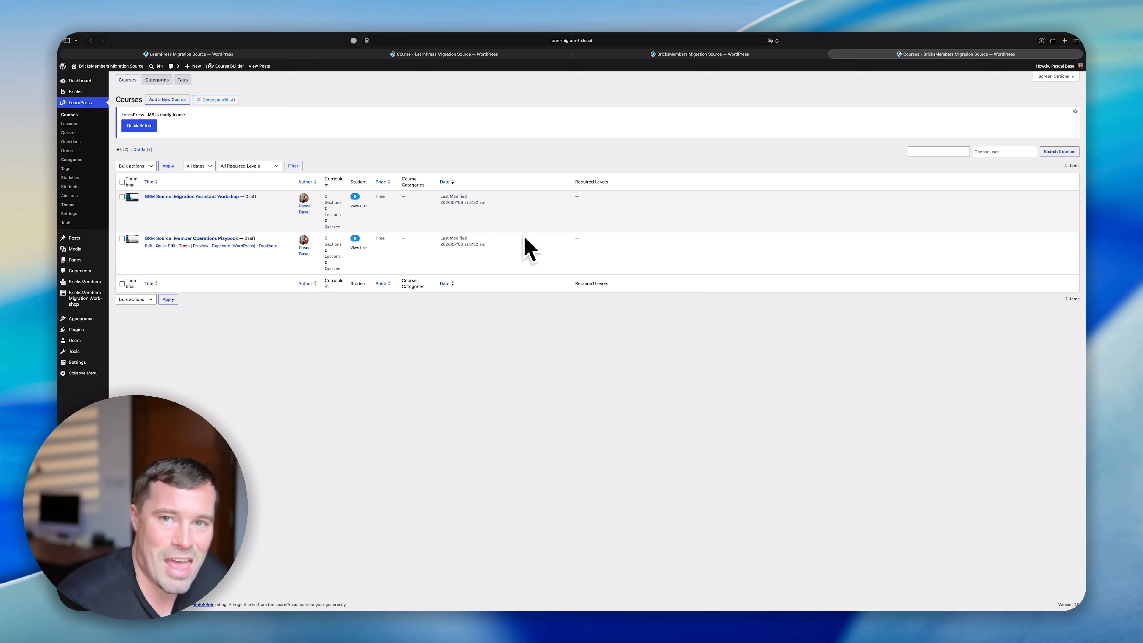
left_click(717, 55)
left_click(869, 55)
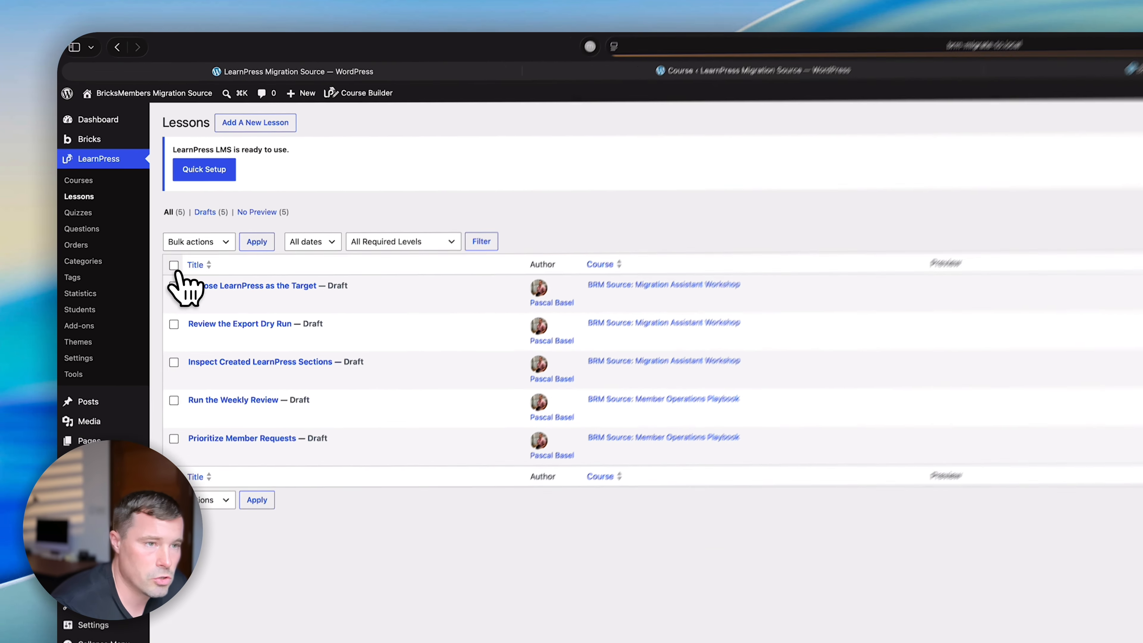
Try the Bulk edit action on all LearnPress lessons, then clear the lesson selection
left_click(122, 162)
left_click(135, 149)
left_click(131, 154)
left_click(168, 148)
left_click(453, 194)
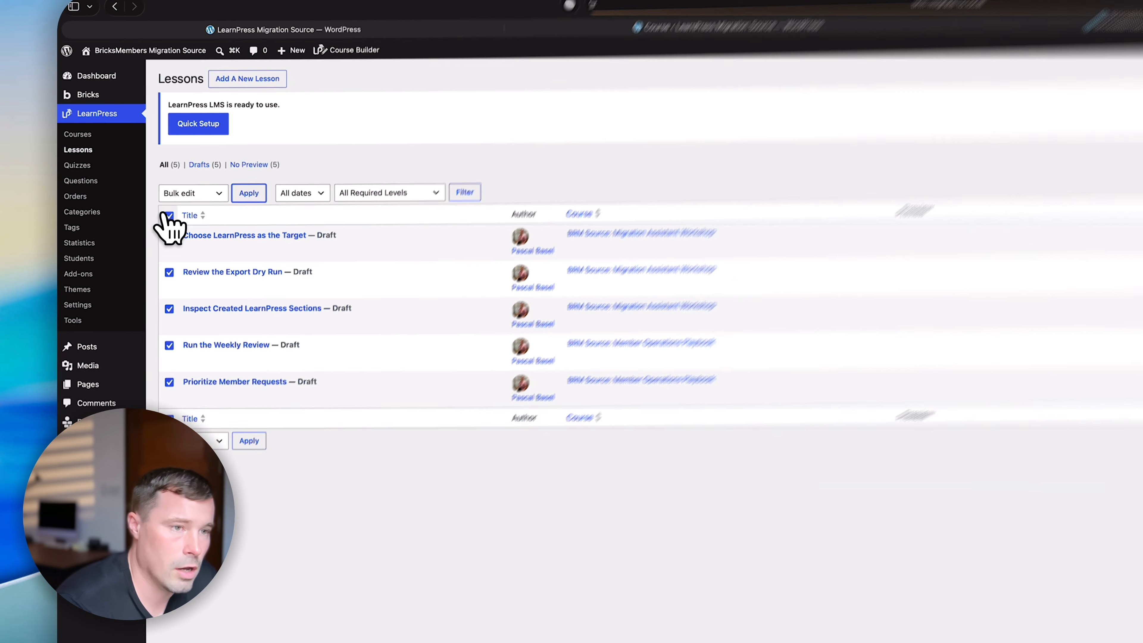
left_click(152, 215)
Return to the Migration Center and look over its Site Transfer and Advanced Tools sections alongside the lessons and workshop pages
left_click(742, 50)
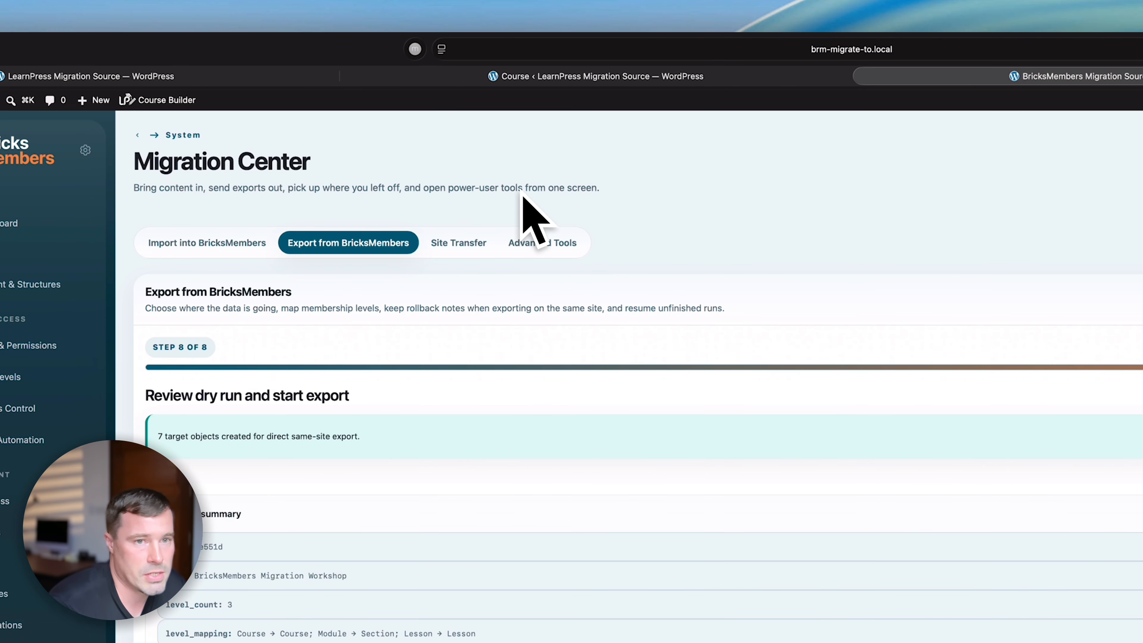
left_click(463, 245)
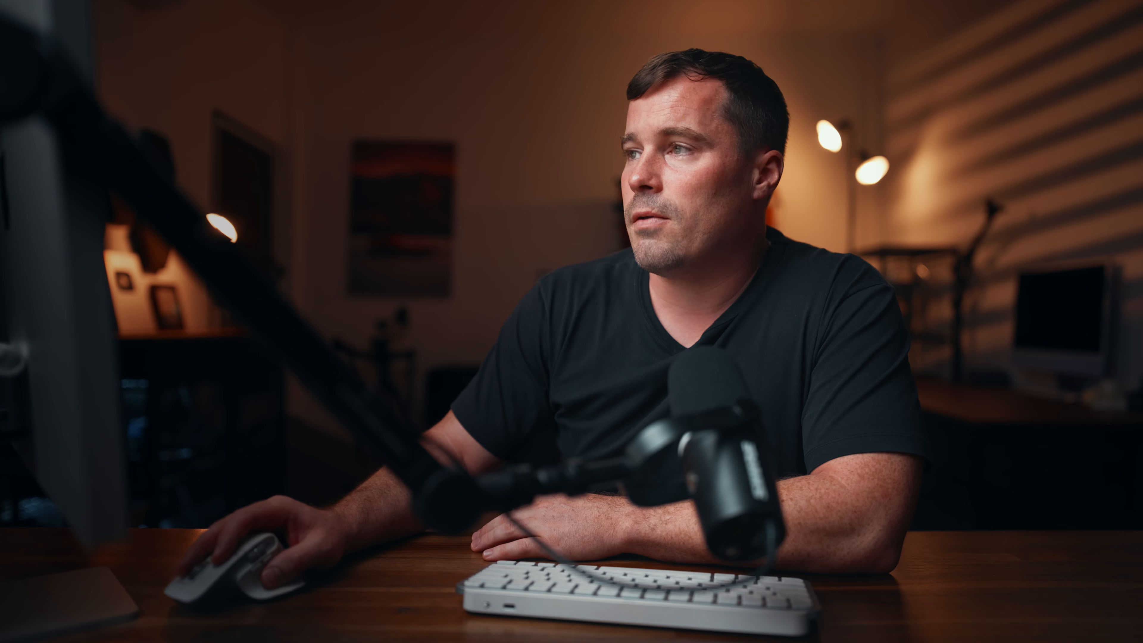
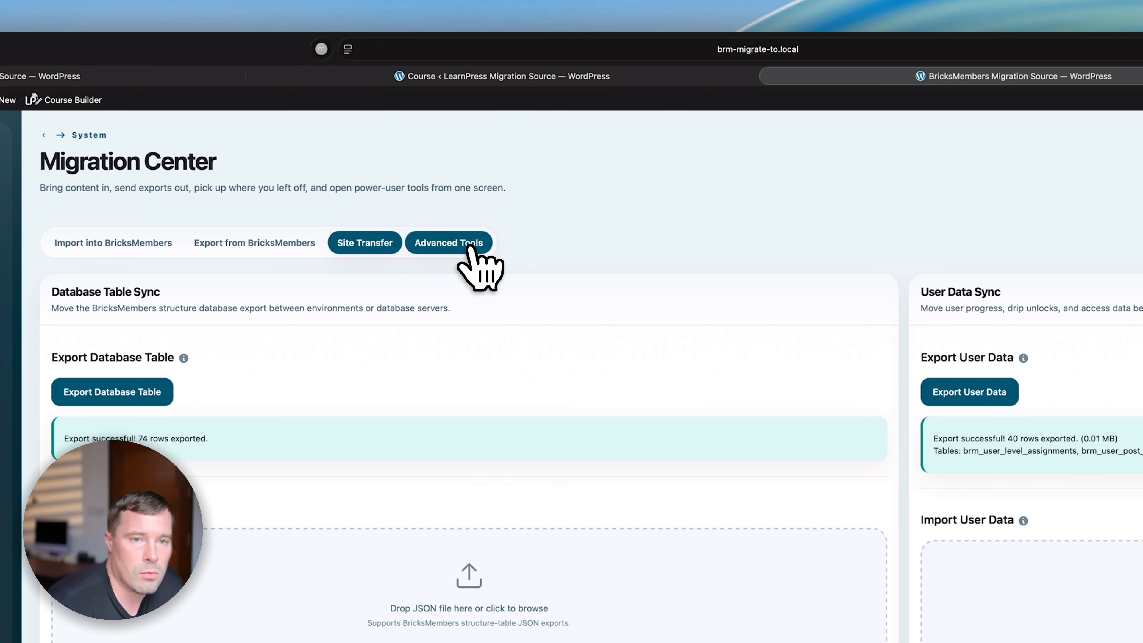
left_click(470, 248)
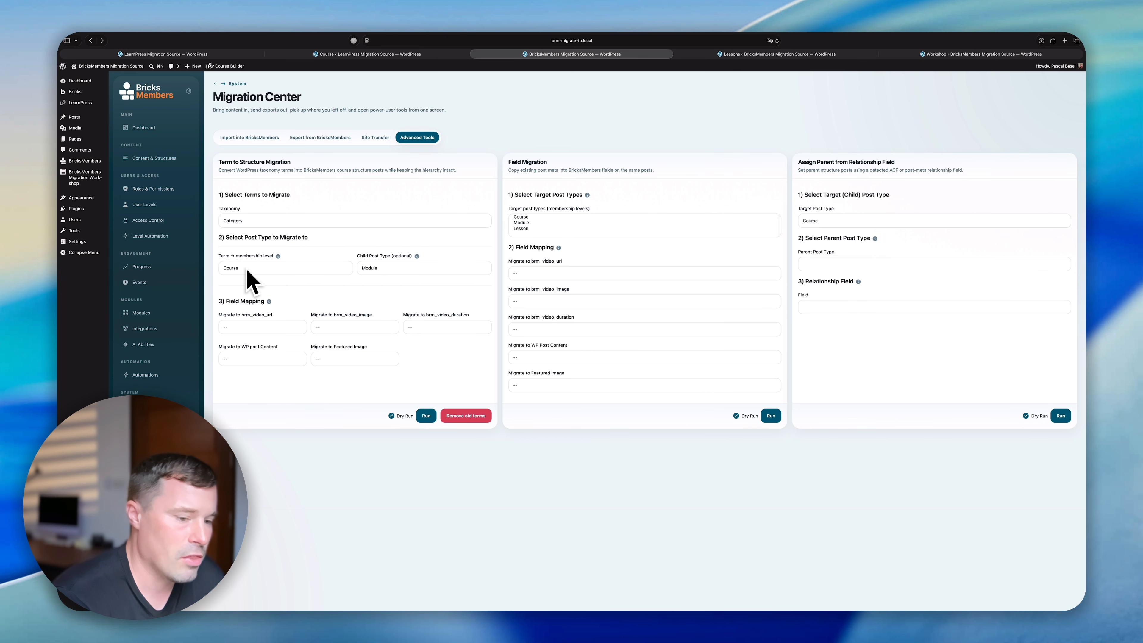
left_click(752, 56)
left_click(927, 53)
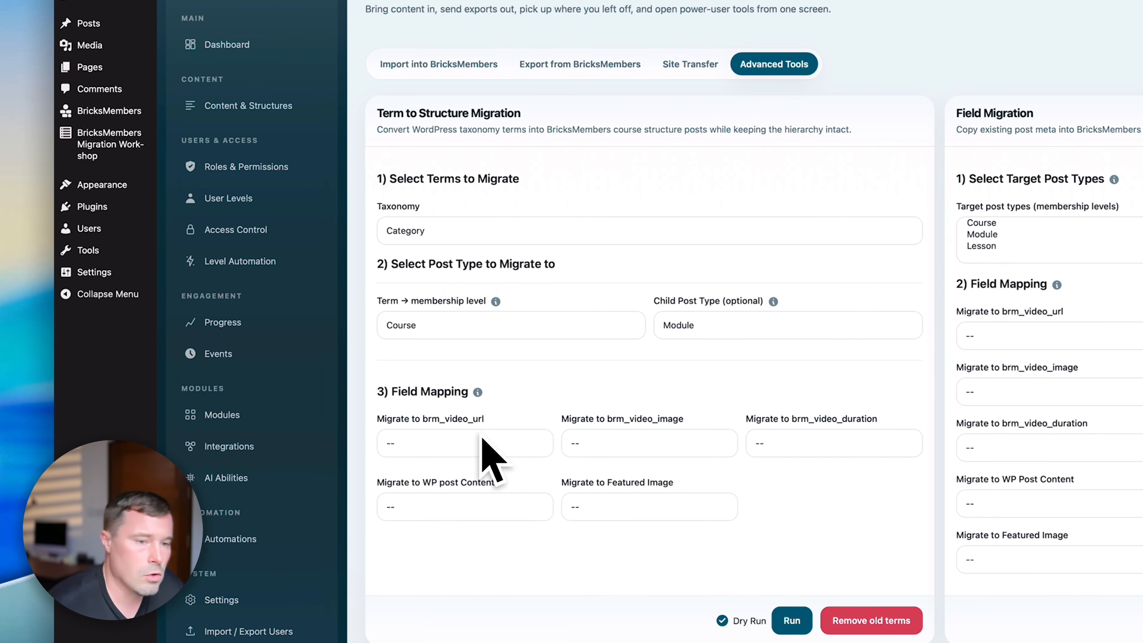
Examine the brm_video_url mapping options under Term to Structure Migration and Field Migration without choosing a source field
left_click(478, 449)
left_click(564, 382)
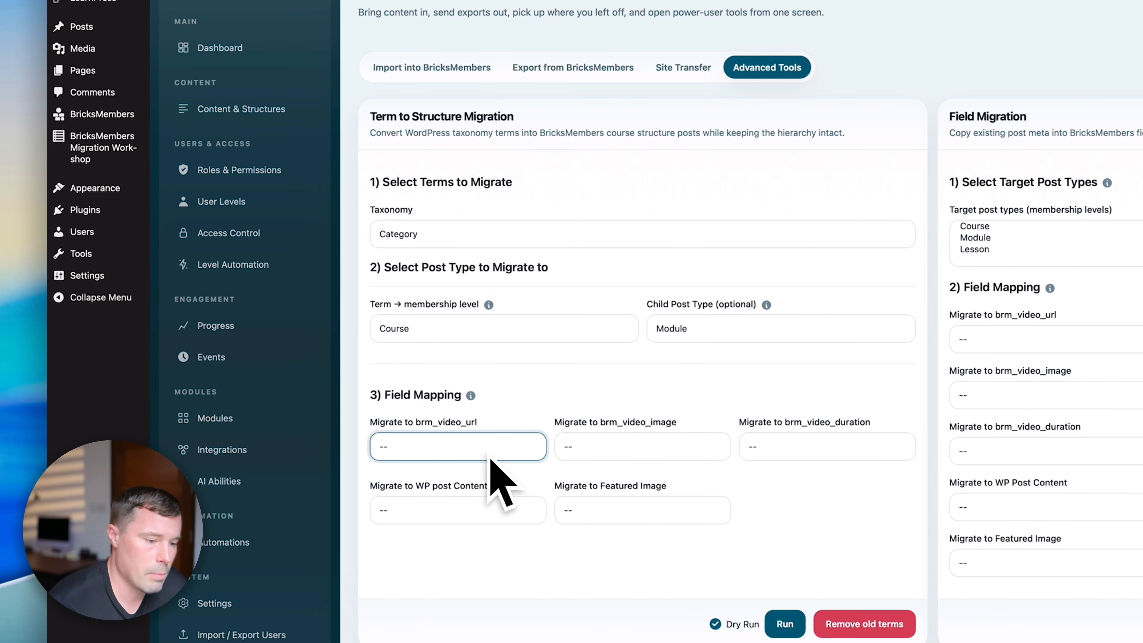
left_click(624, 401)
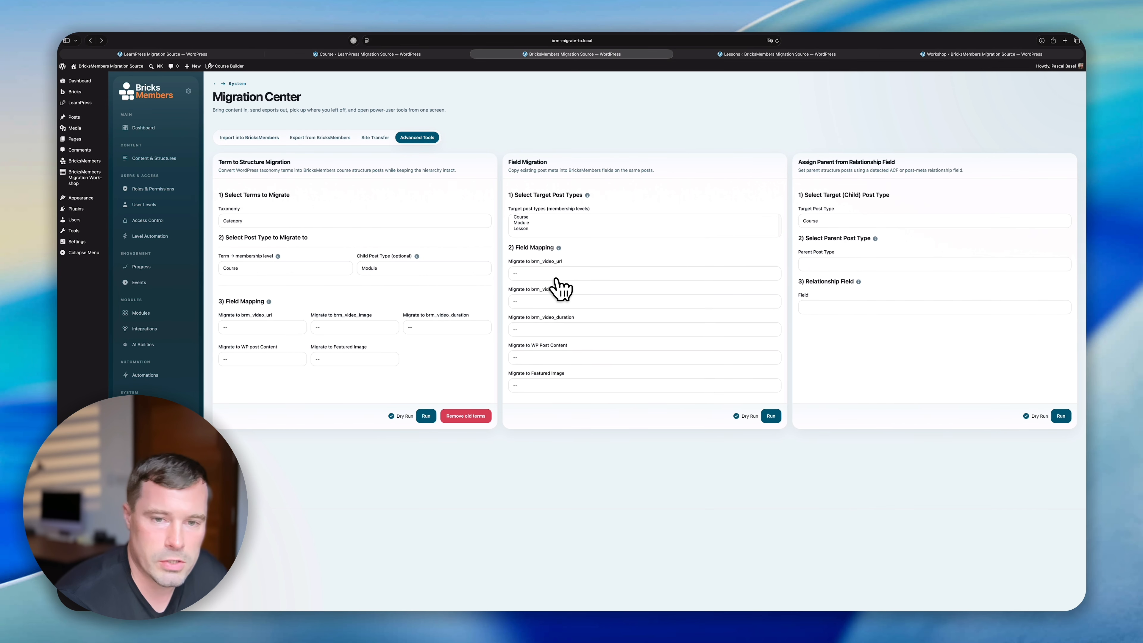
left_click(562, 369)
left_click(584, 324)
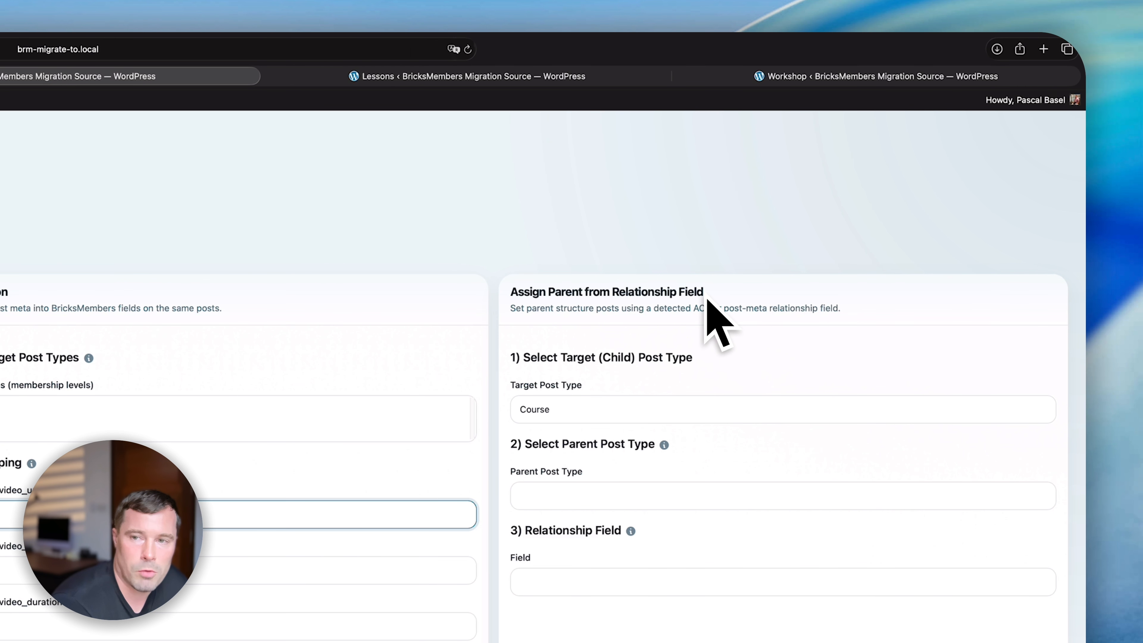
left_click(681, 234)
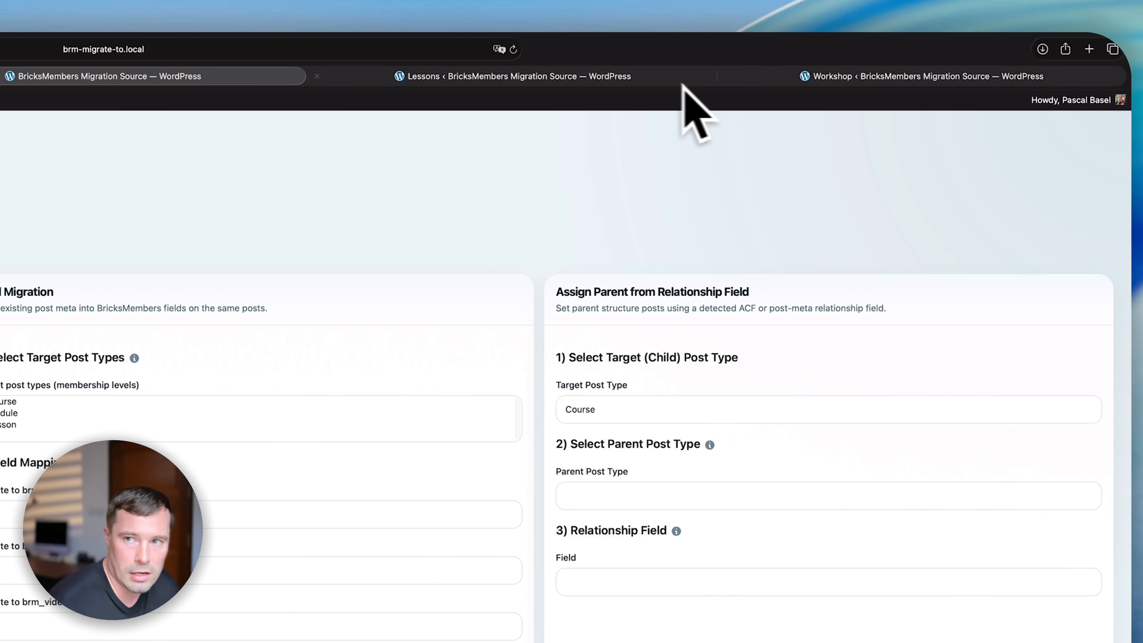
In Assign Parent from Relationship Field, set the target post type to Lesson and the parent to Module, and check the relationship field choices
left_click(876, 76)
left_click(720, 76)
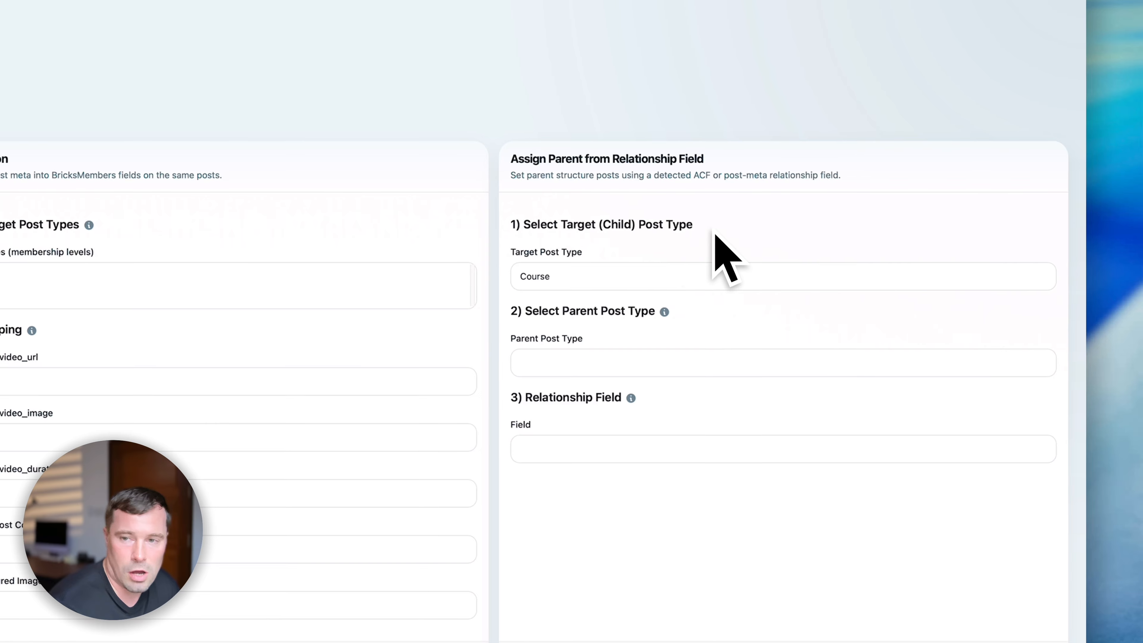
left_click(605, 280)
left_click(595, 300)
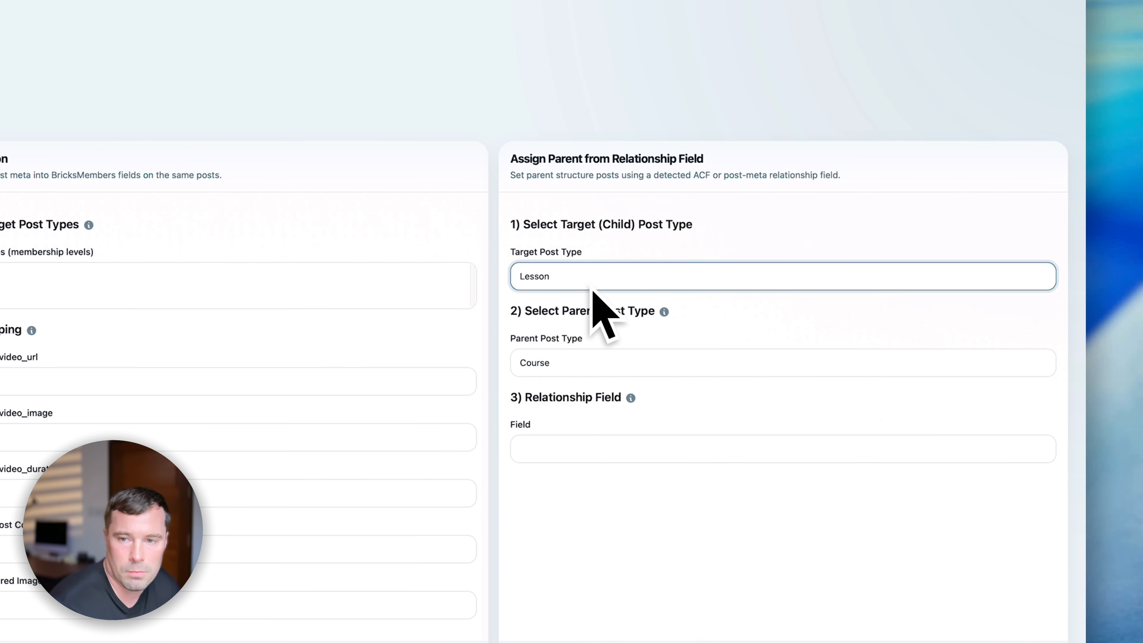
left_click(597, 371)
left_click(659, 356)
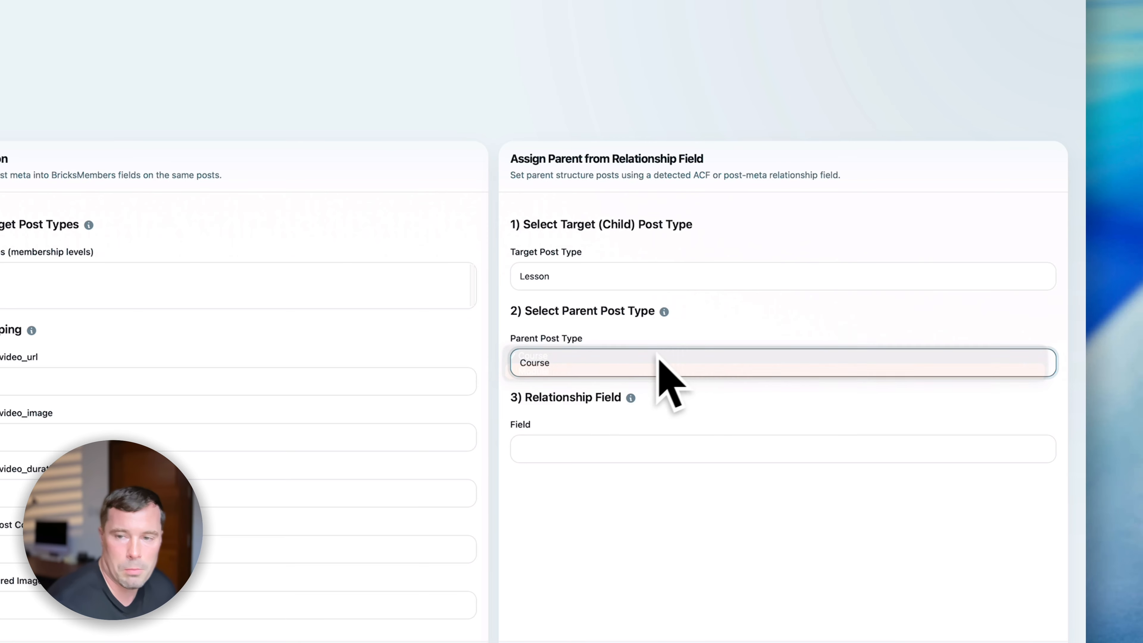
left_click(637, 458)
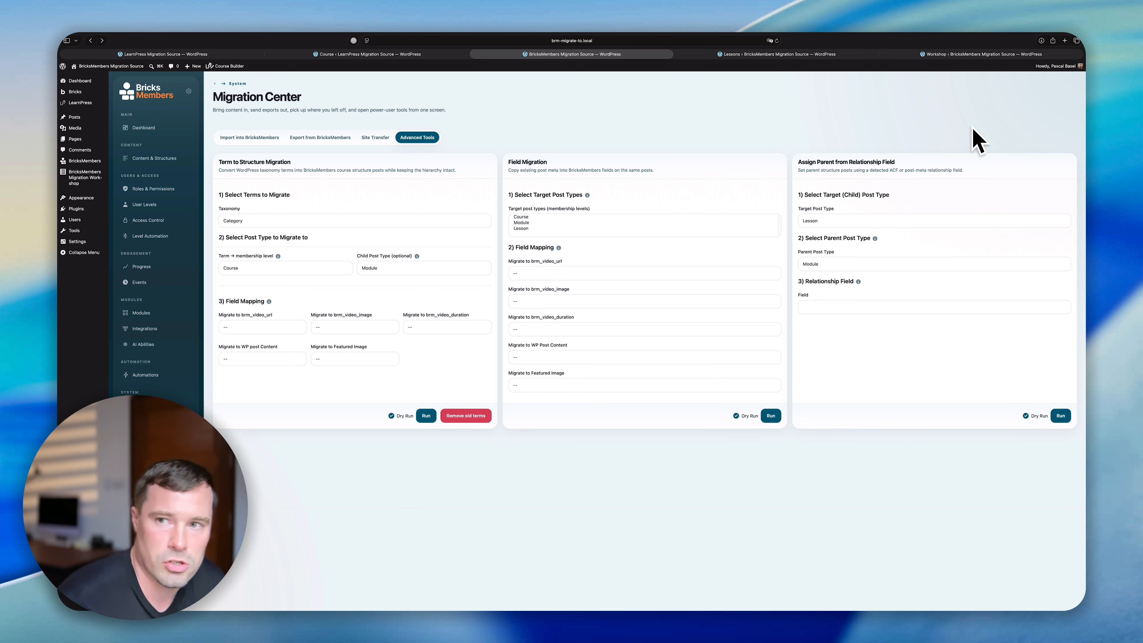
Review the BricksMembers Migration Workshop hierarchy and the LearnPress lessons list, then return to the Migration Center
left_click(955, 56)
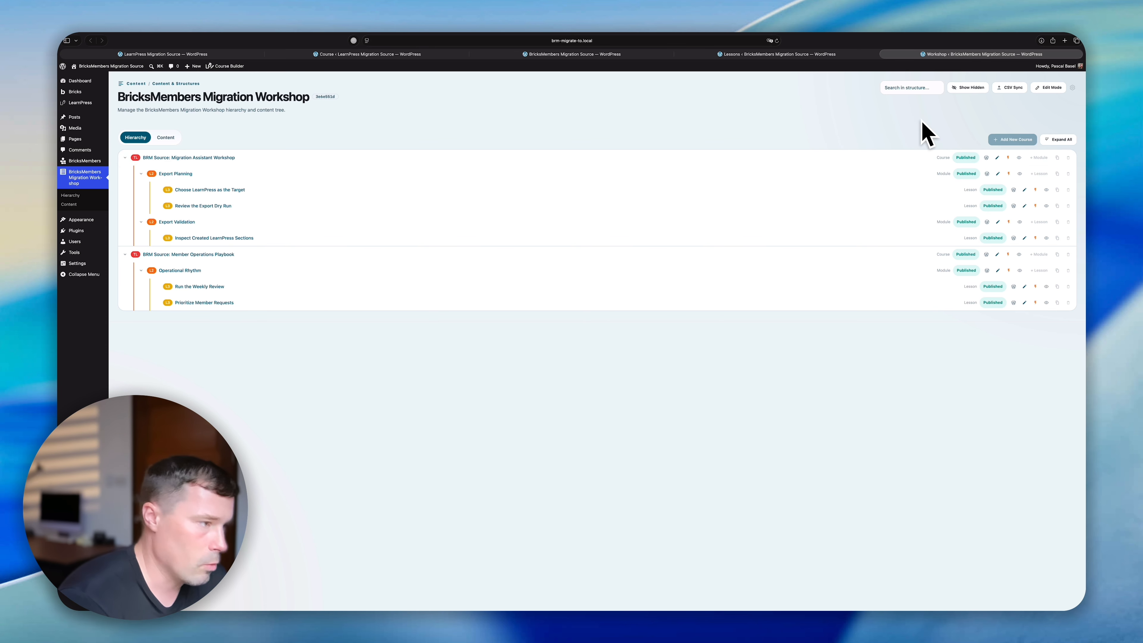
left_click(810, 56)
left_click(645, 54)
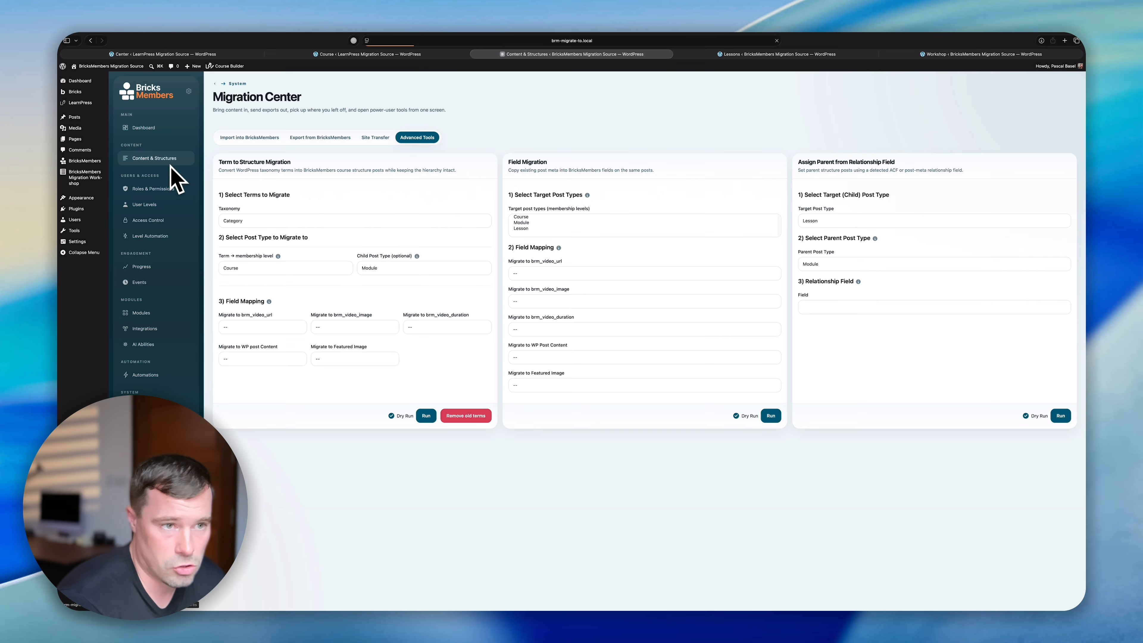
Open the form for a new structure from Content & Structures and inspect the post slugs of its four levels
left_click(1053, 86)
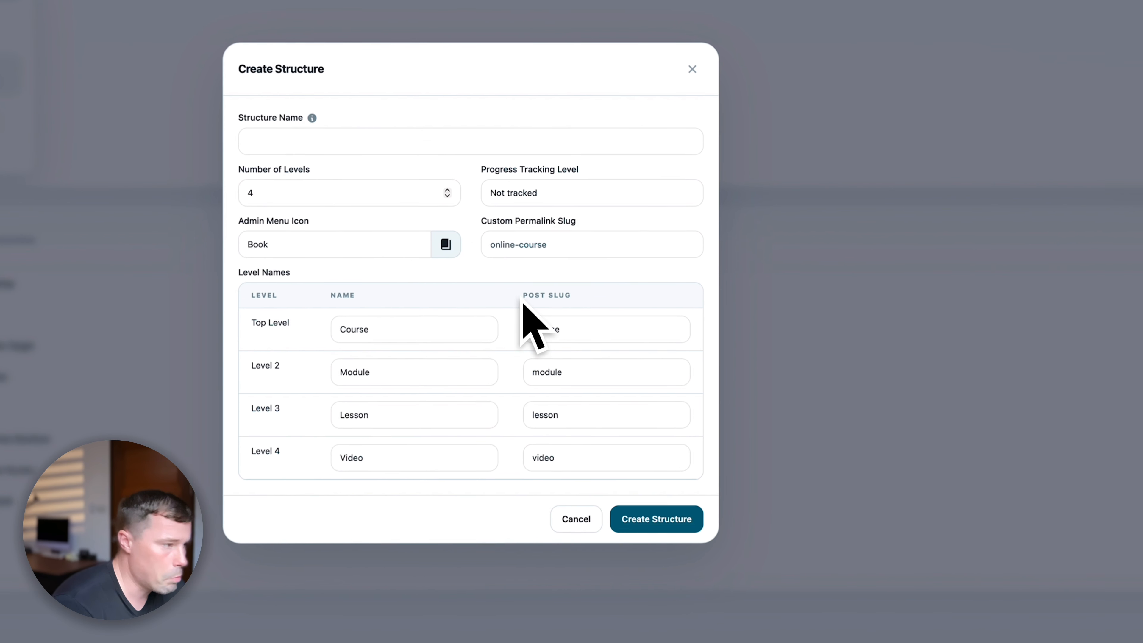
left_click(654, 351)
left_click(605, 373)
left_click(603, 416)
left_click(594, 455)
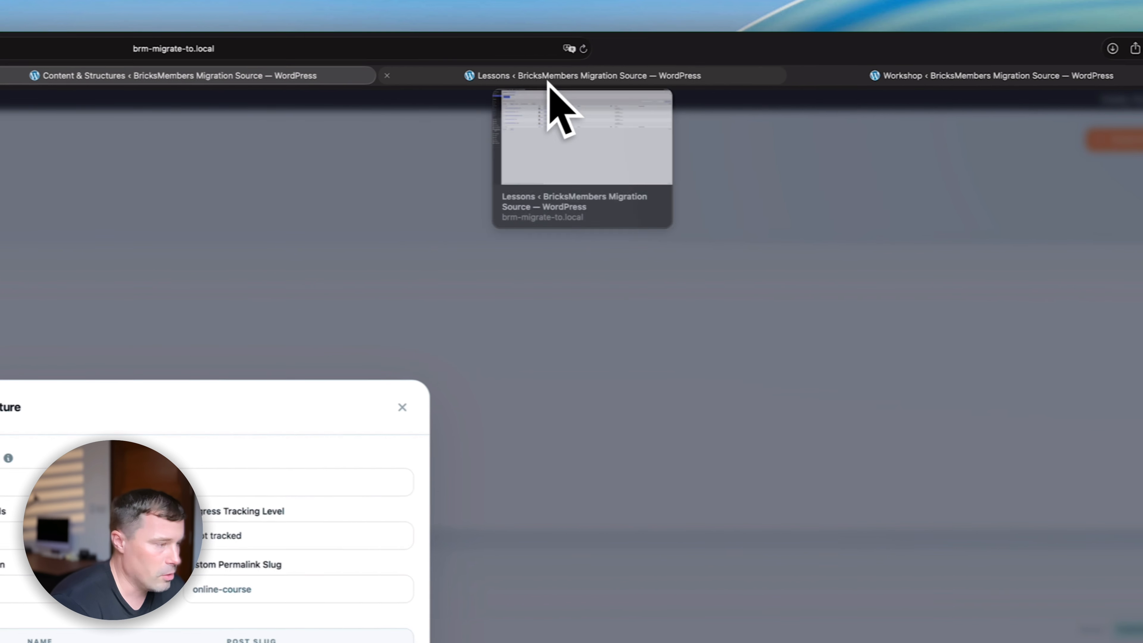
Show the hidden items in the BricksMembers Migration Workshop hierarchy
left_click(548, 78)
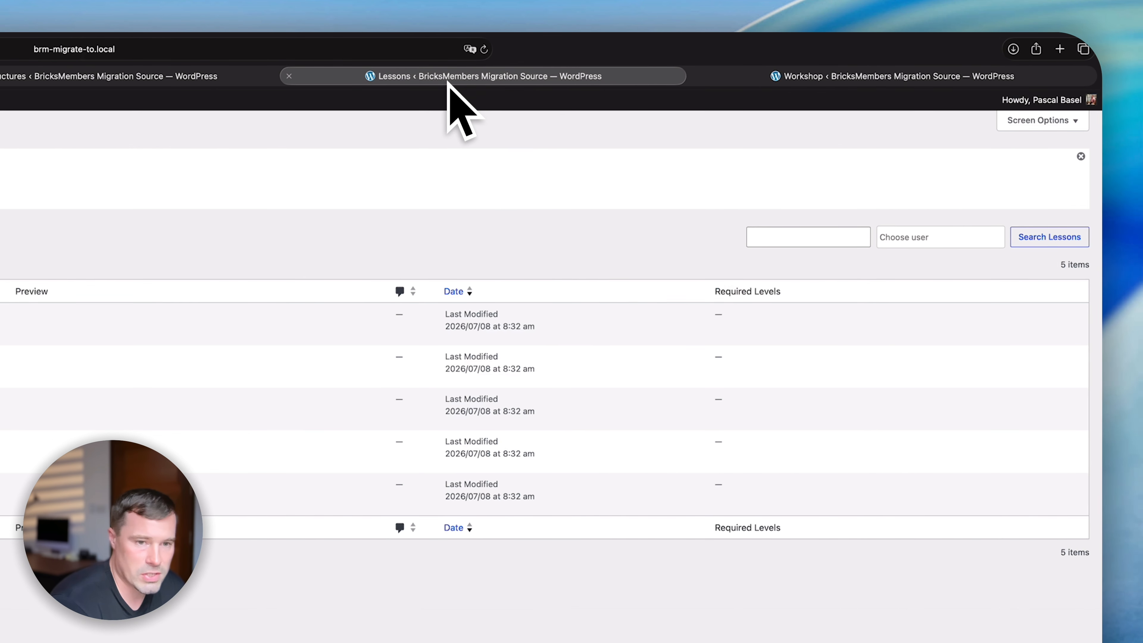
left_click(839, 76)
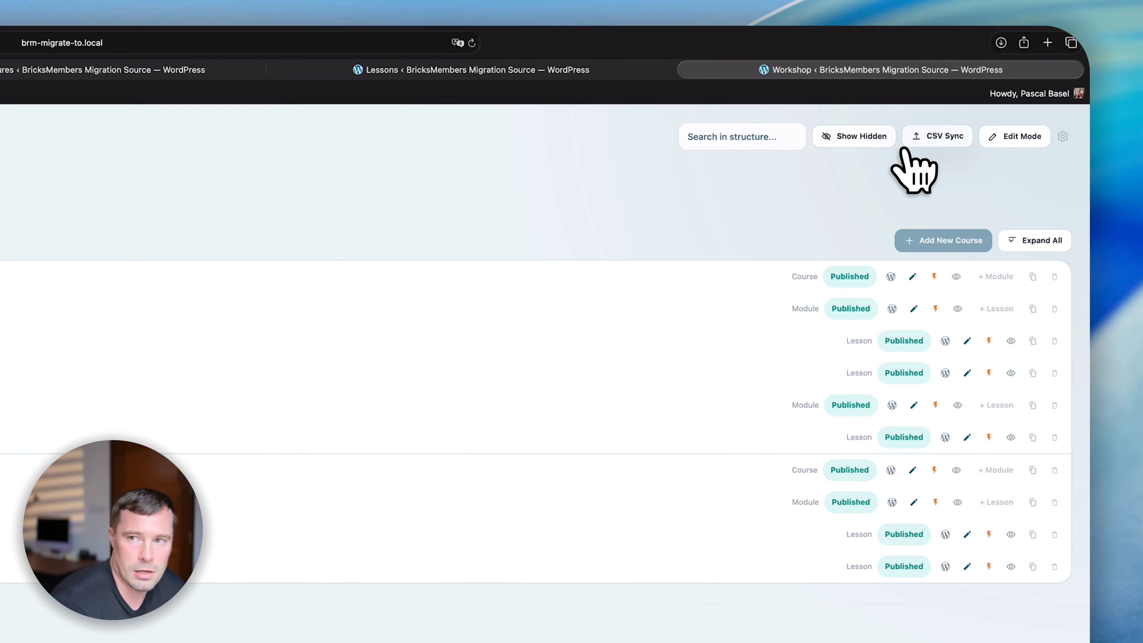
left_click(869, 133)
left_click(869, 150)
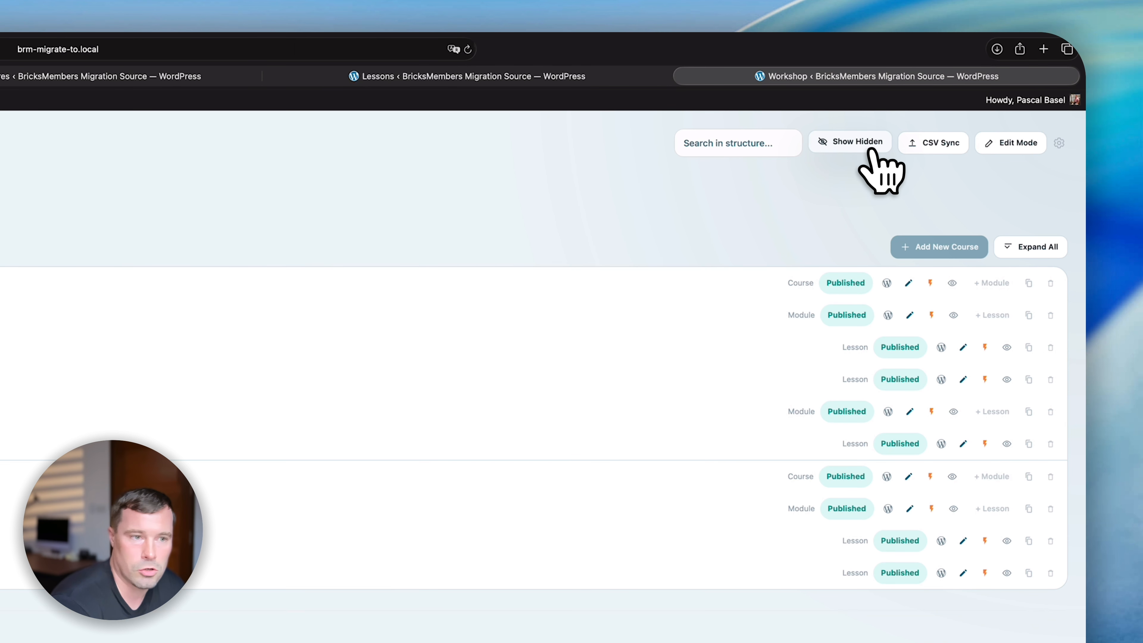
left_click(856, 147)
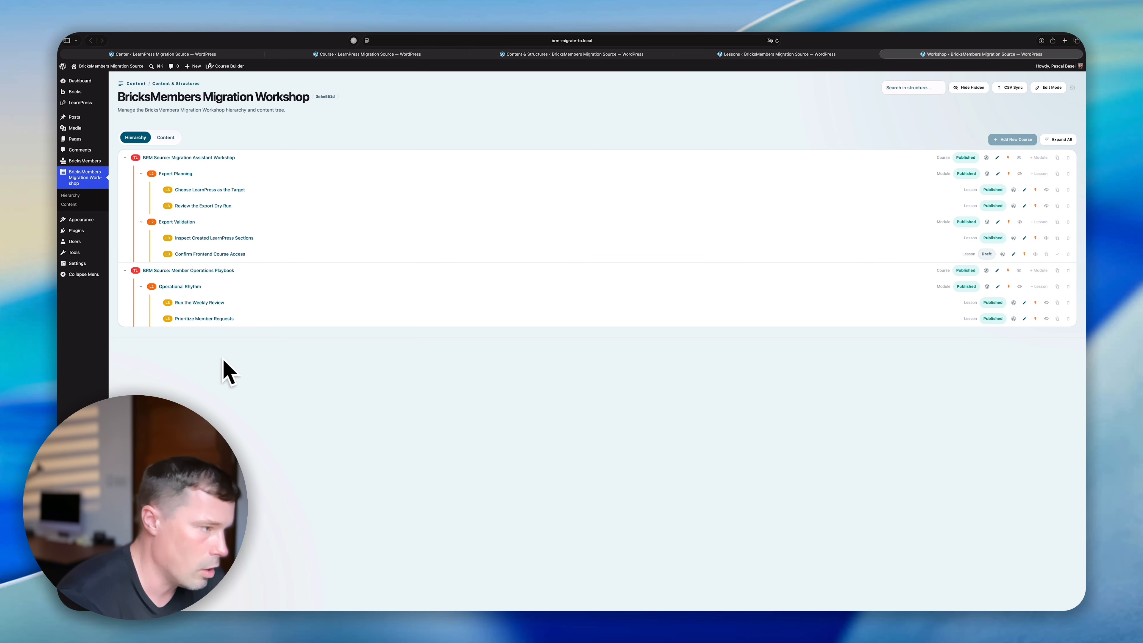
left_click(639, 54)
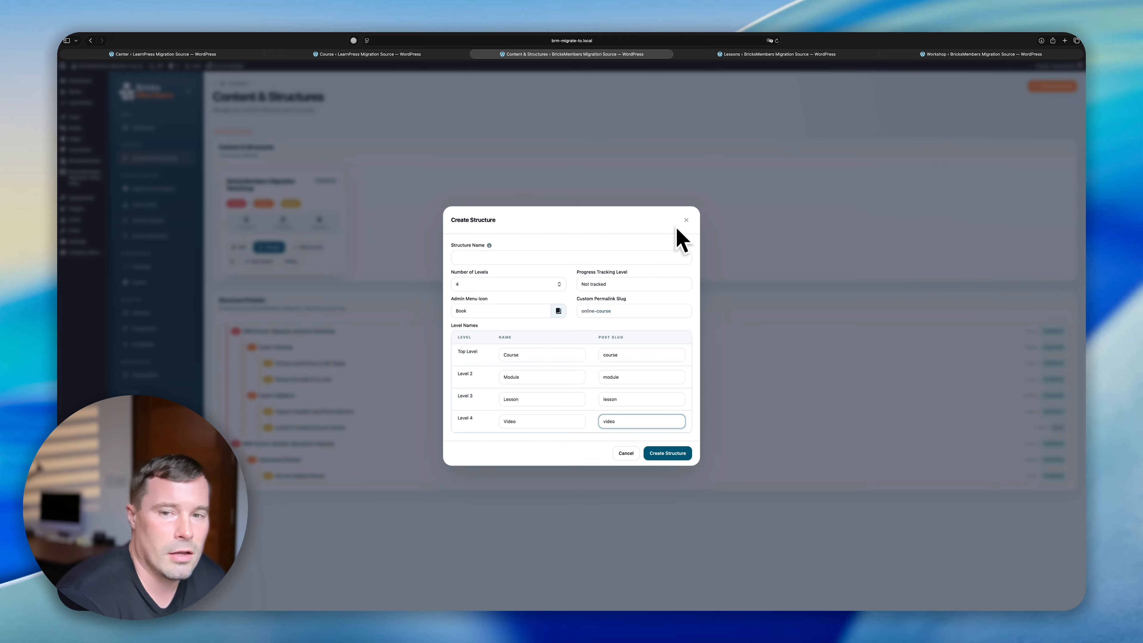
left_click(913, 54)
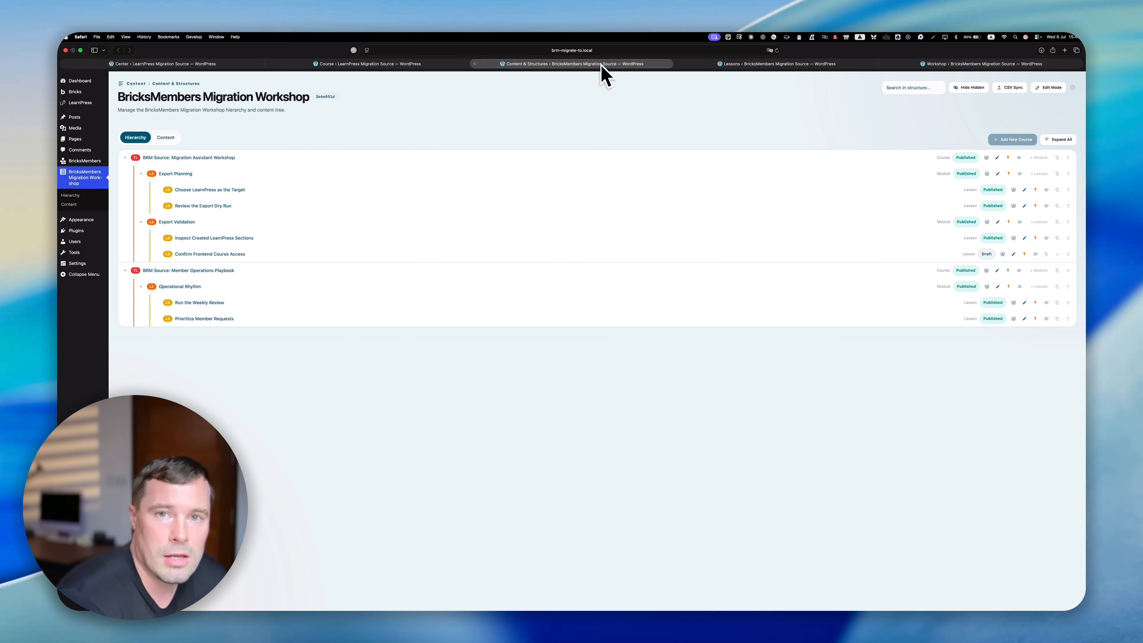
left_click(604, 55)
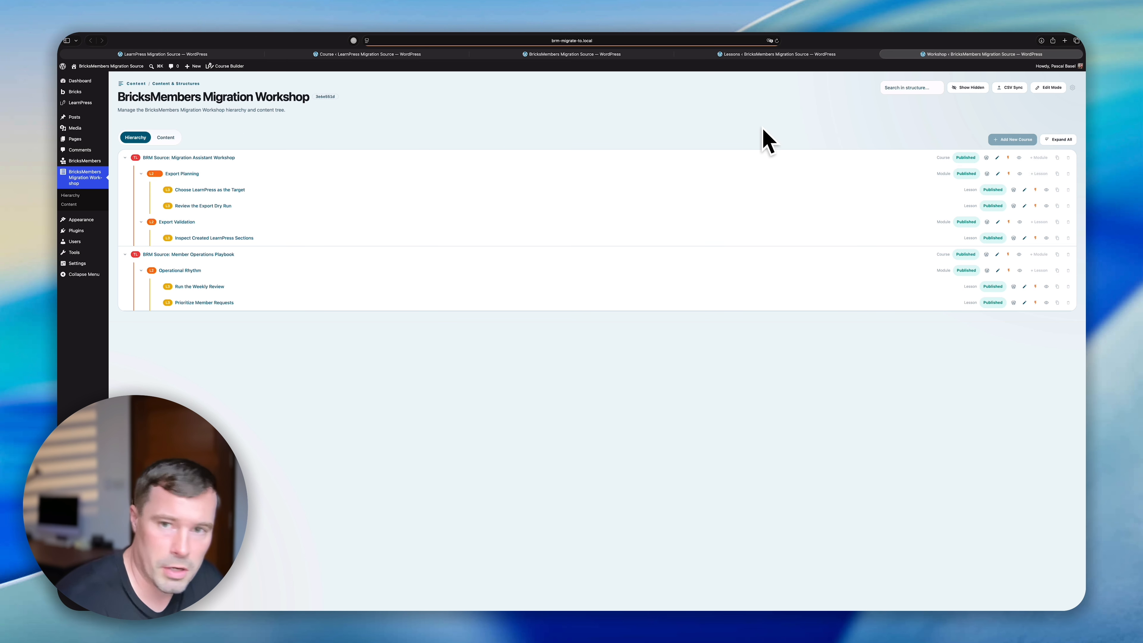
Show hidden items in the workshop hierarchy again and expand the Unassigned Lessons group
left_click(973, 88)
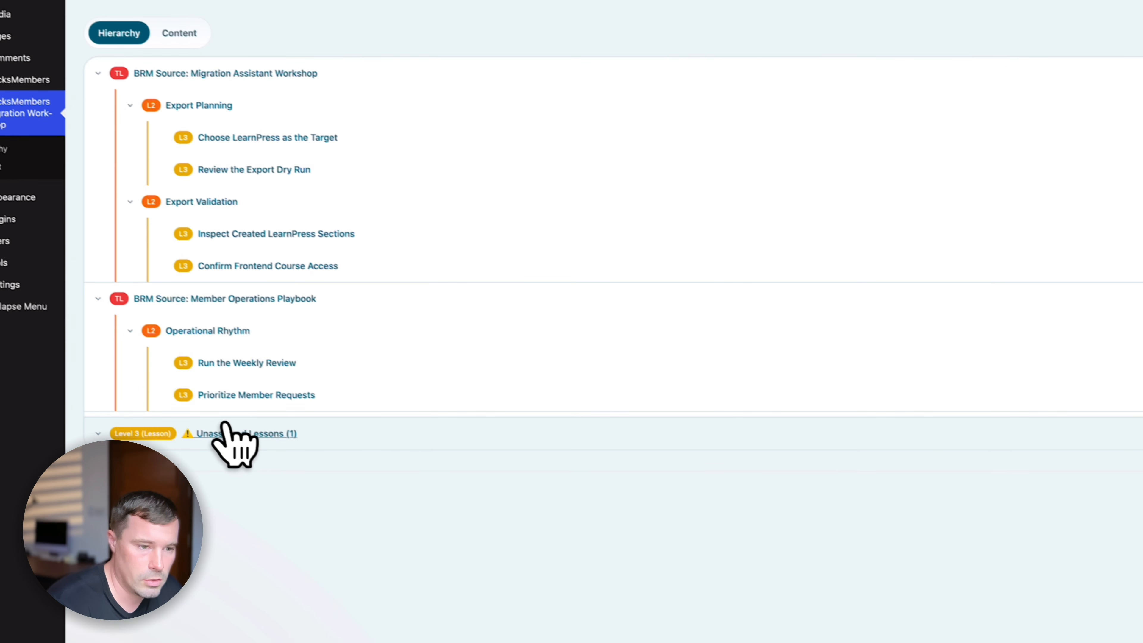
left_click(98, 433)
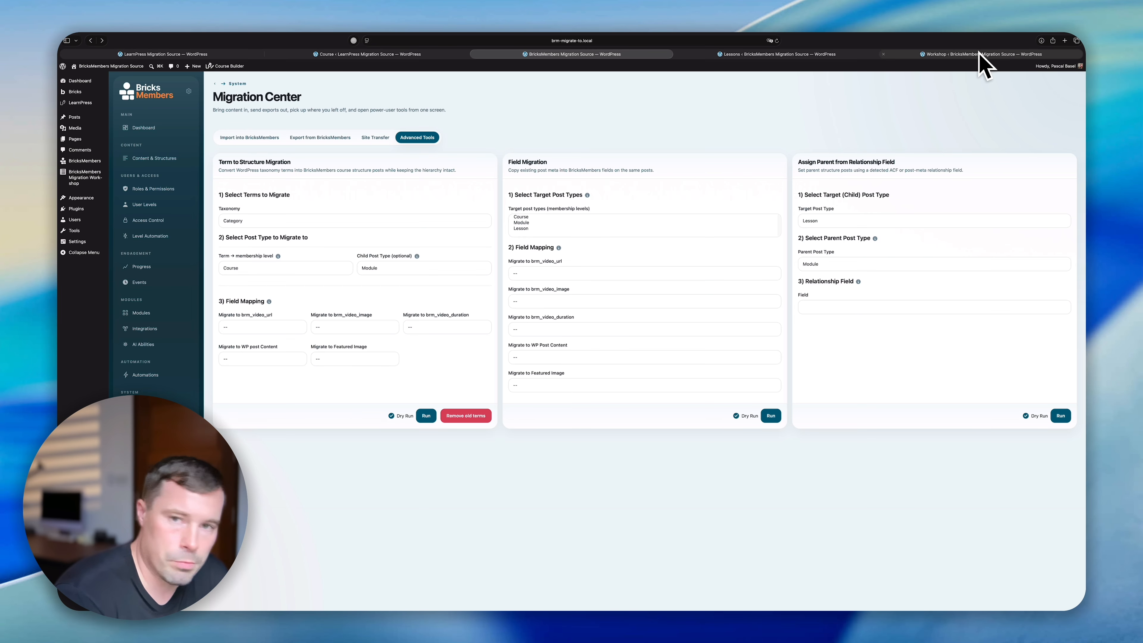
Compare the unassigned lesson with the Migration Center's parent assignment tool, then turn on edit mode for the workshop hierarchy
left_click(975, 55)
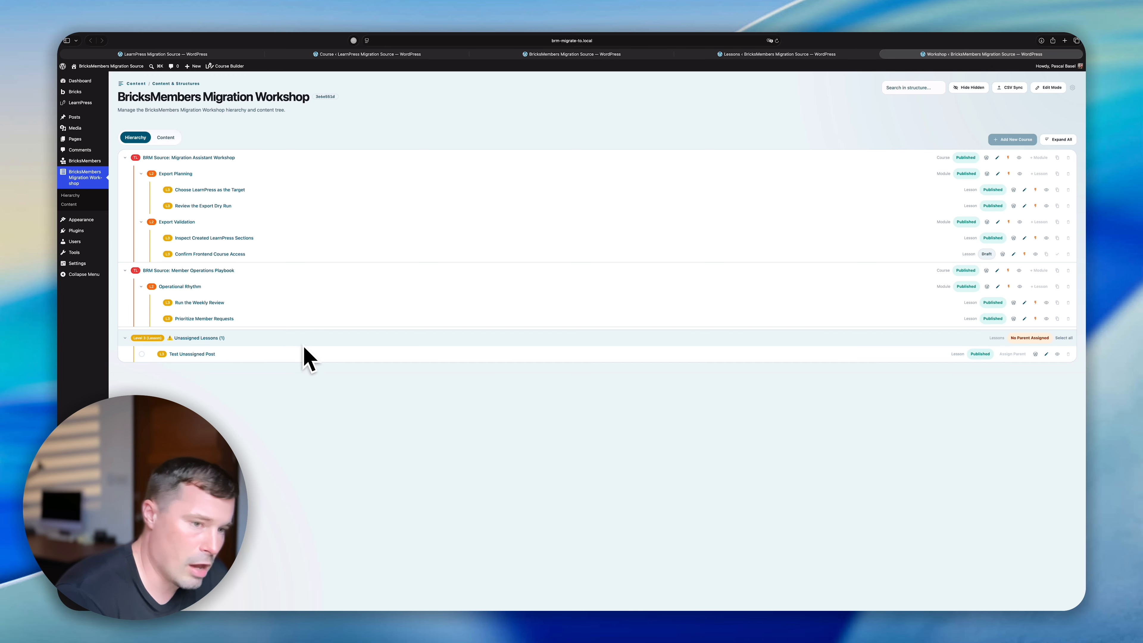
left_click(586, 56)
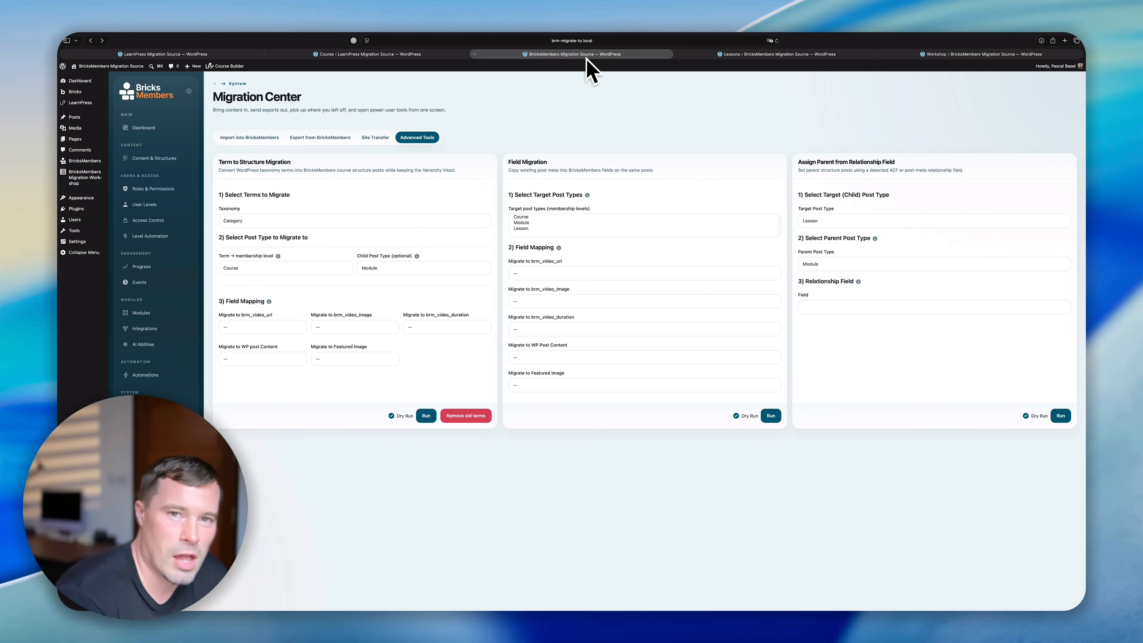
left_click(1006, 55)
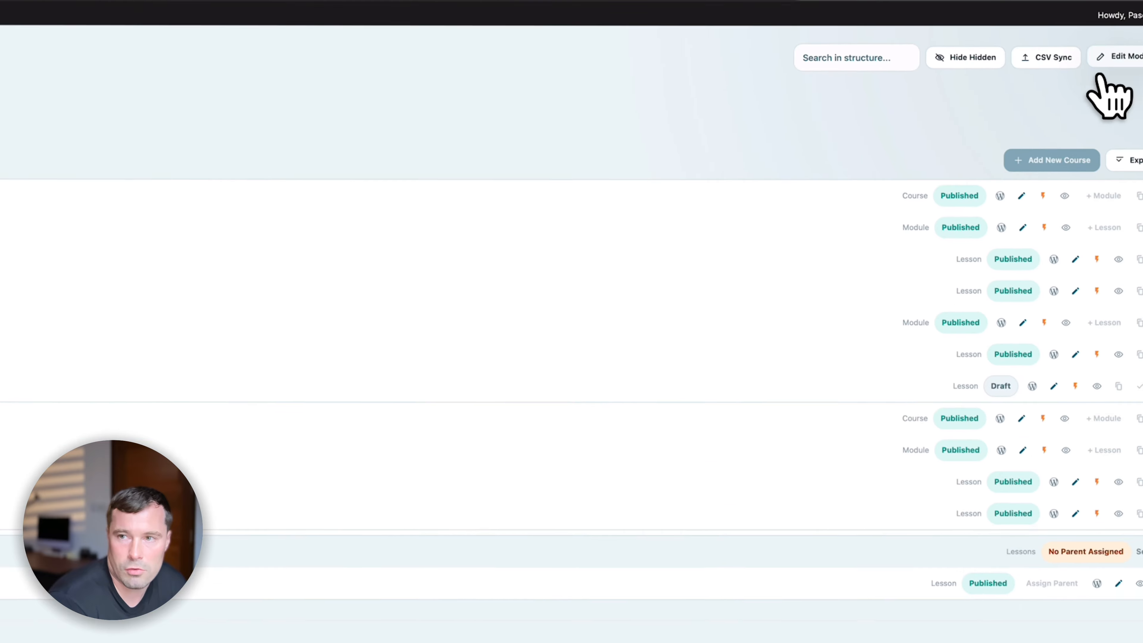
left_click(1049, 87)
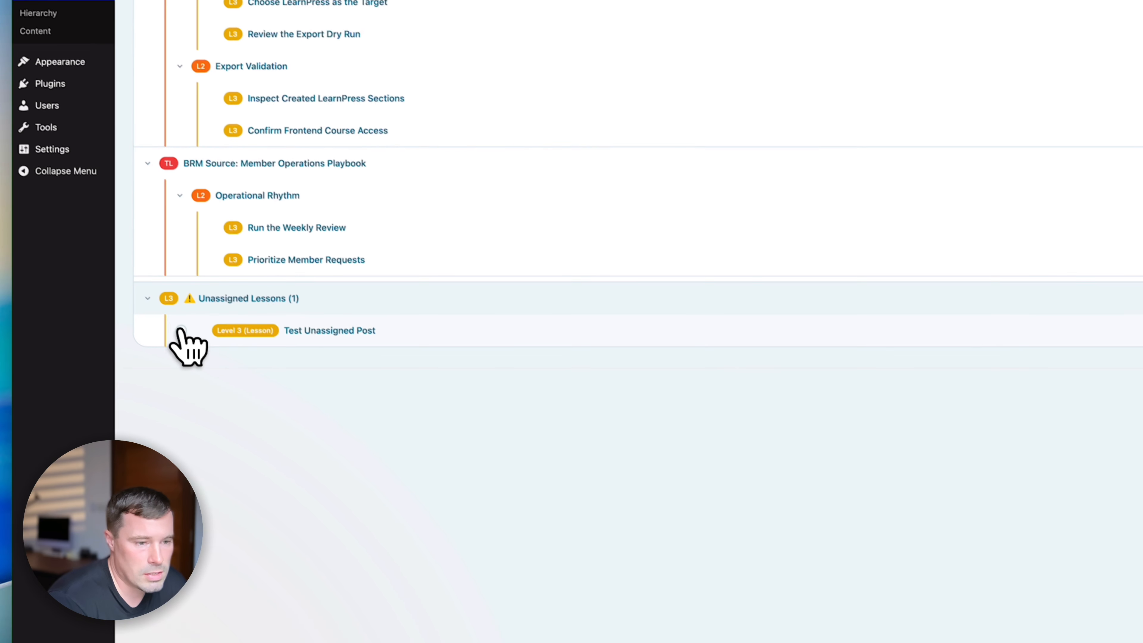
Assign the unassigned lesson "Test Unassigned Post" to the parent module Export Planning
left_click(182, 330)
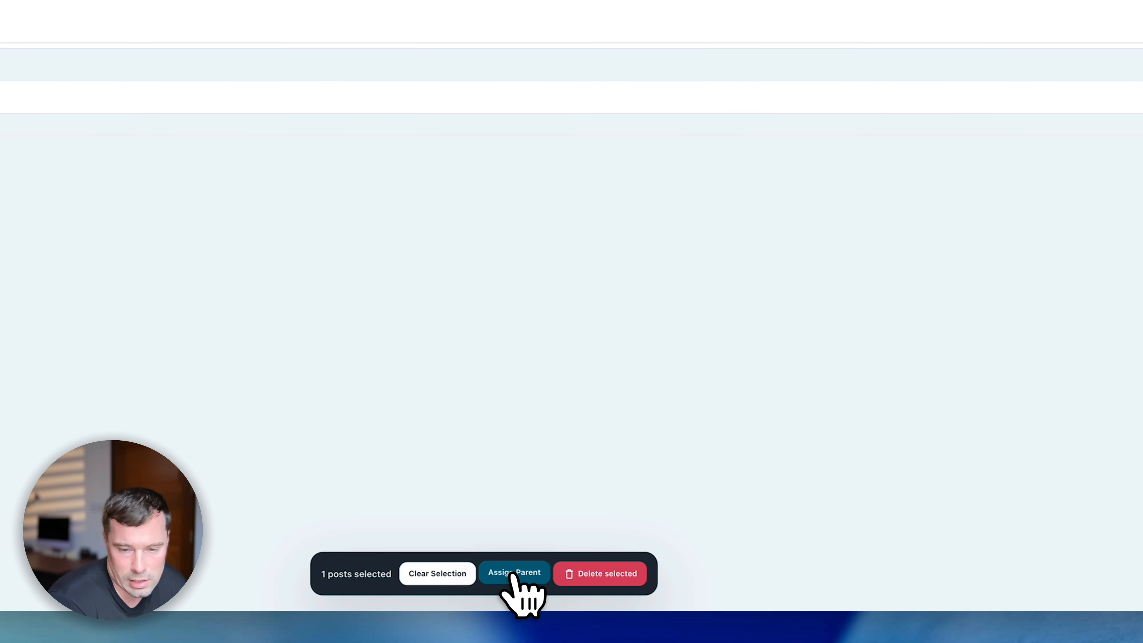
left_click(513, 573)
left_click(412, 73)
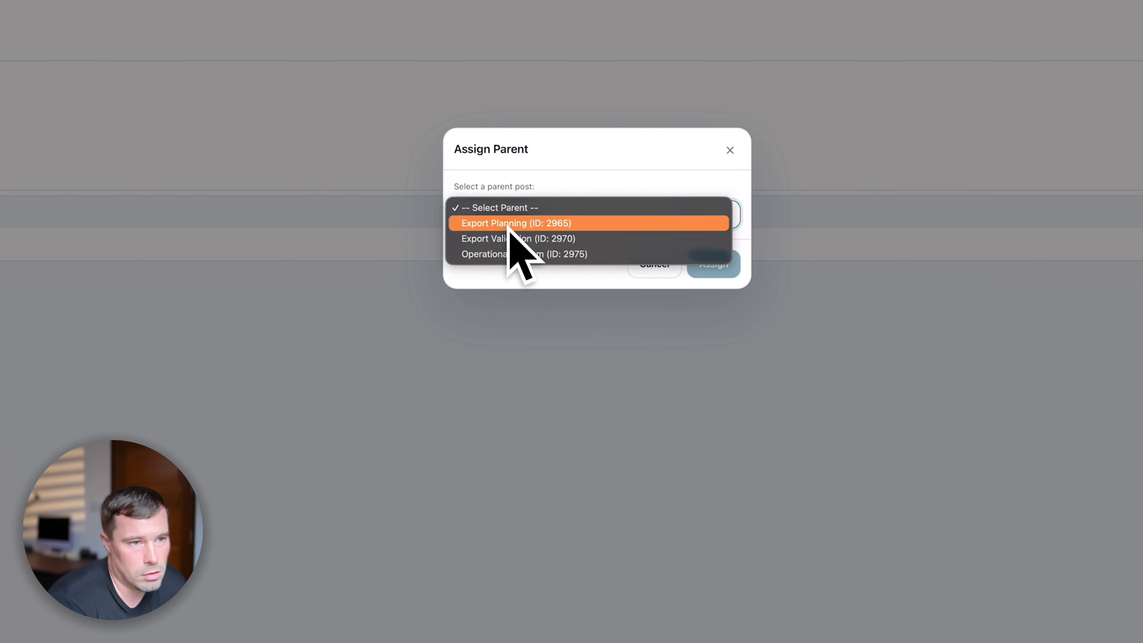
left_click(512, 225)
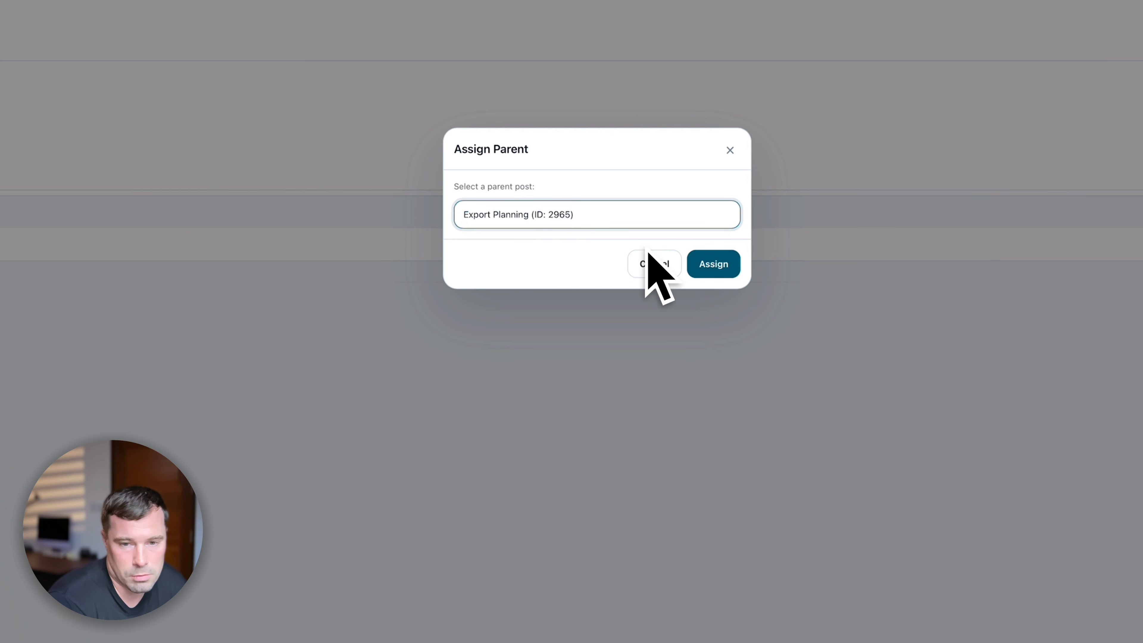
left_click(689, 273)
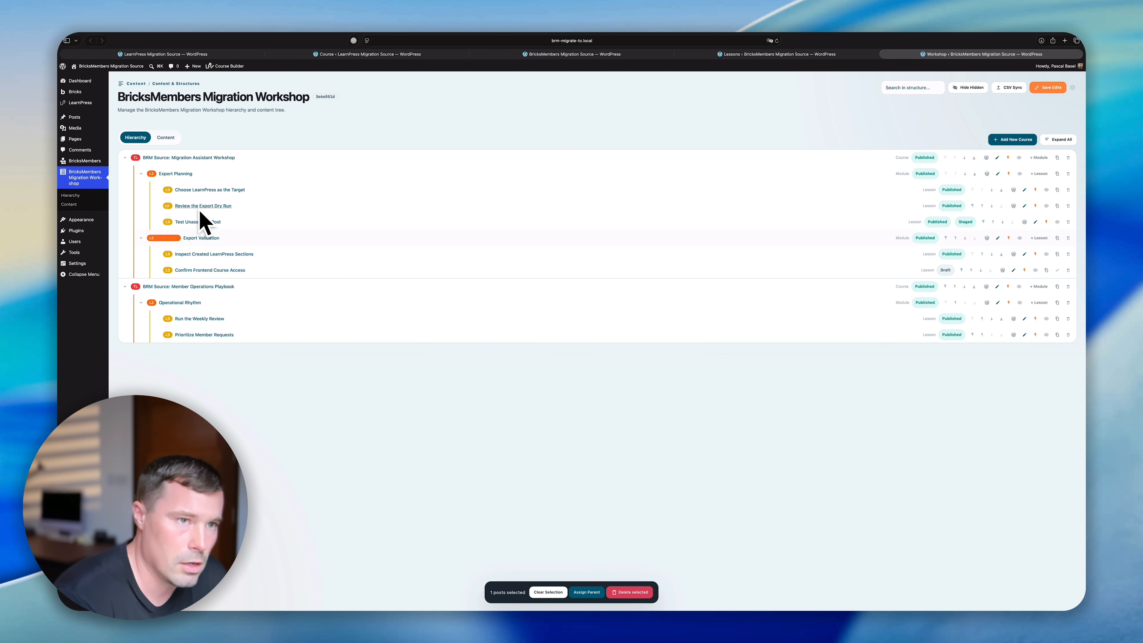
Review the Migration Center's Assign Parent from Relationship Field tool once more, then save the edits to the workshop hierarchy
left_click(638, 54)
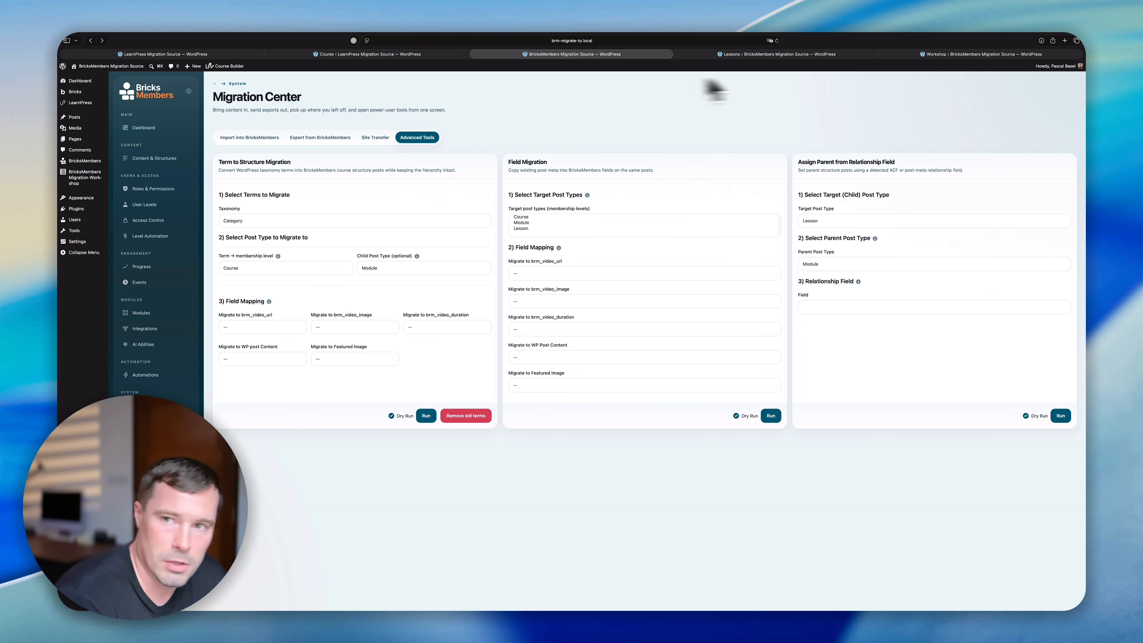
mouse_move(938, 56)
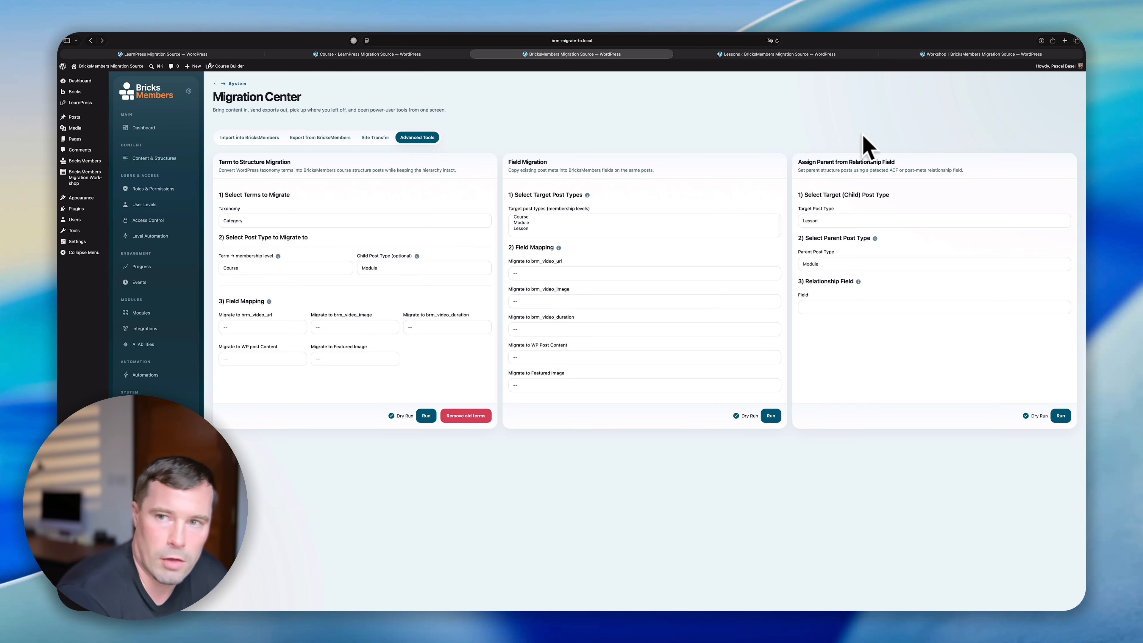
left_click(938, 55)
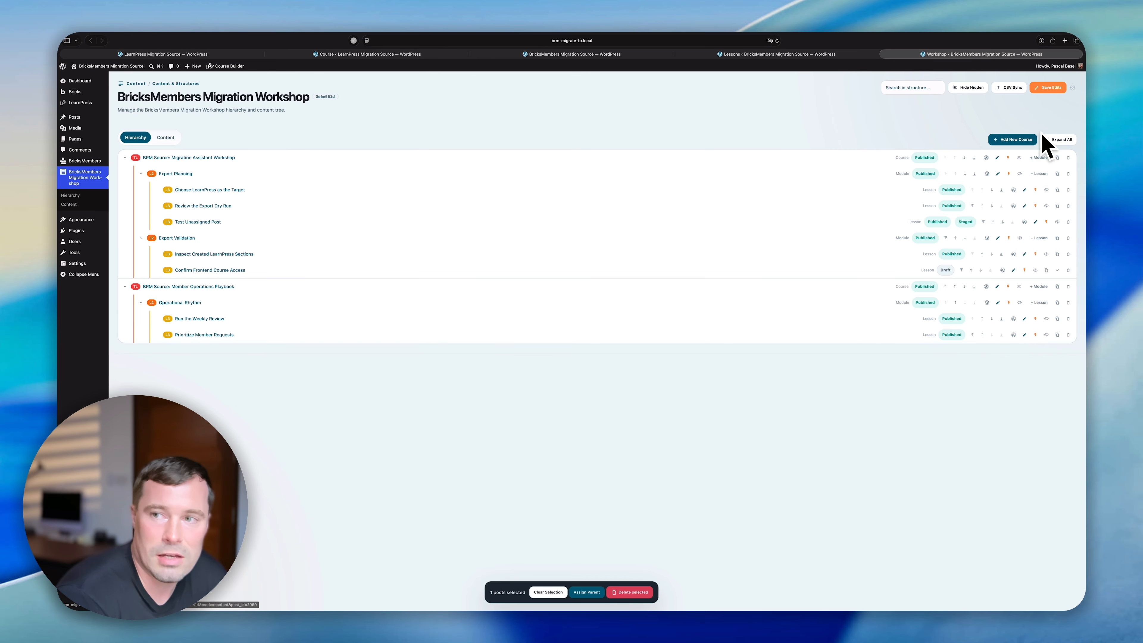
left_click(1048, 87)
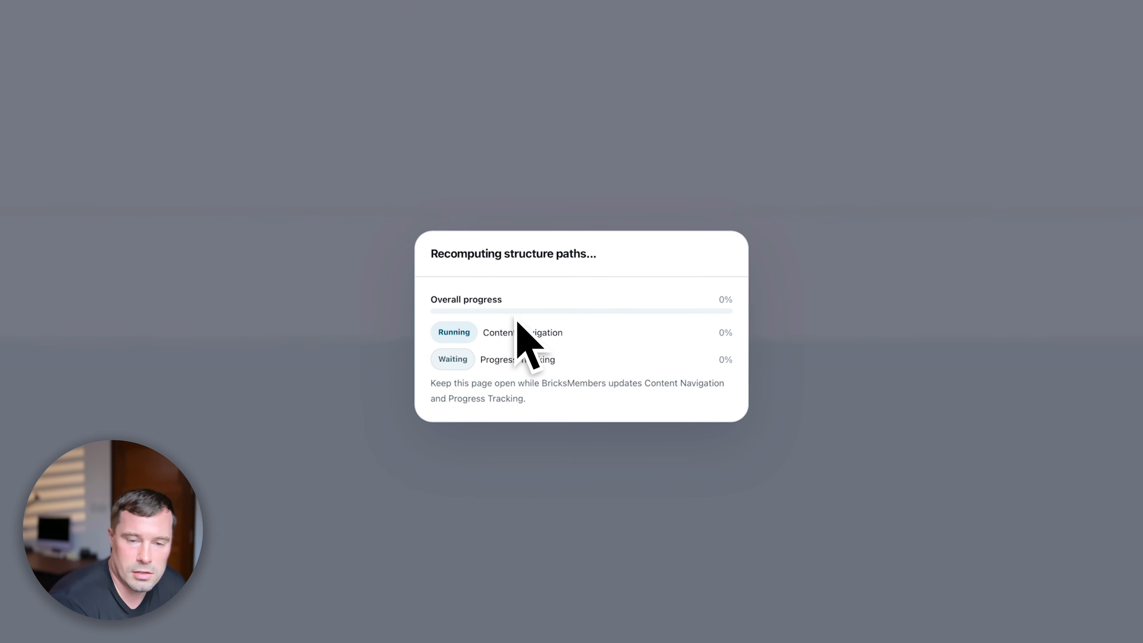